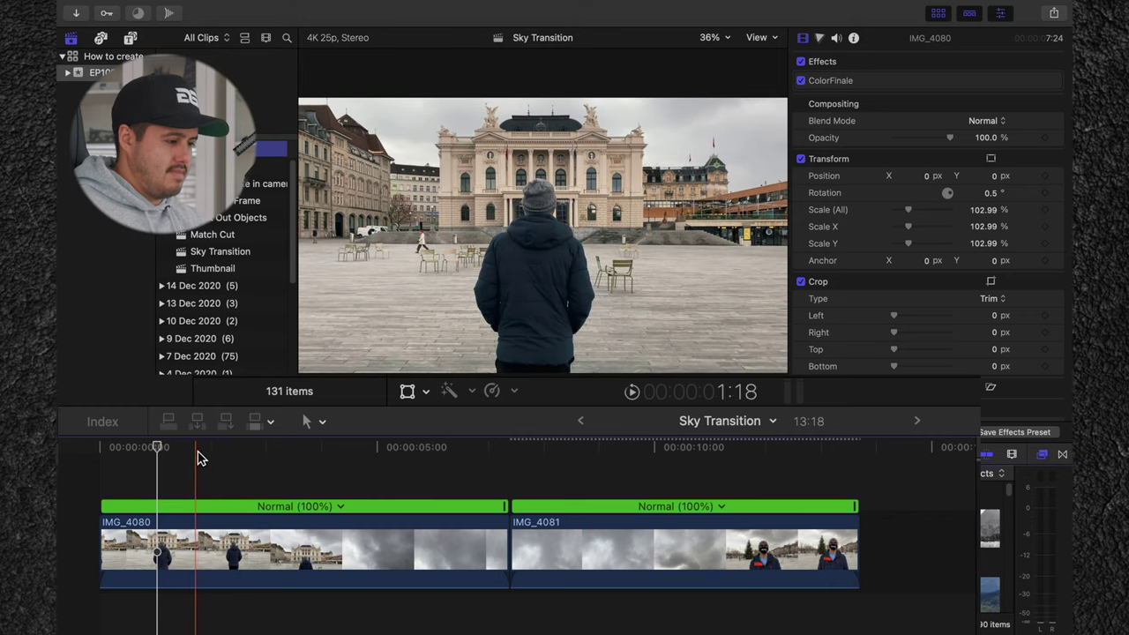
# Trim IMG_4080's start to the playhead and its end at the skimmed frame
pyautogui.click(228, 453)
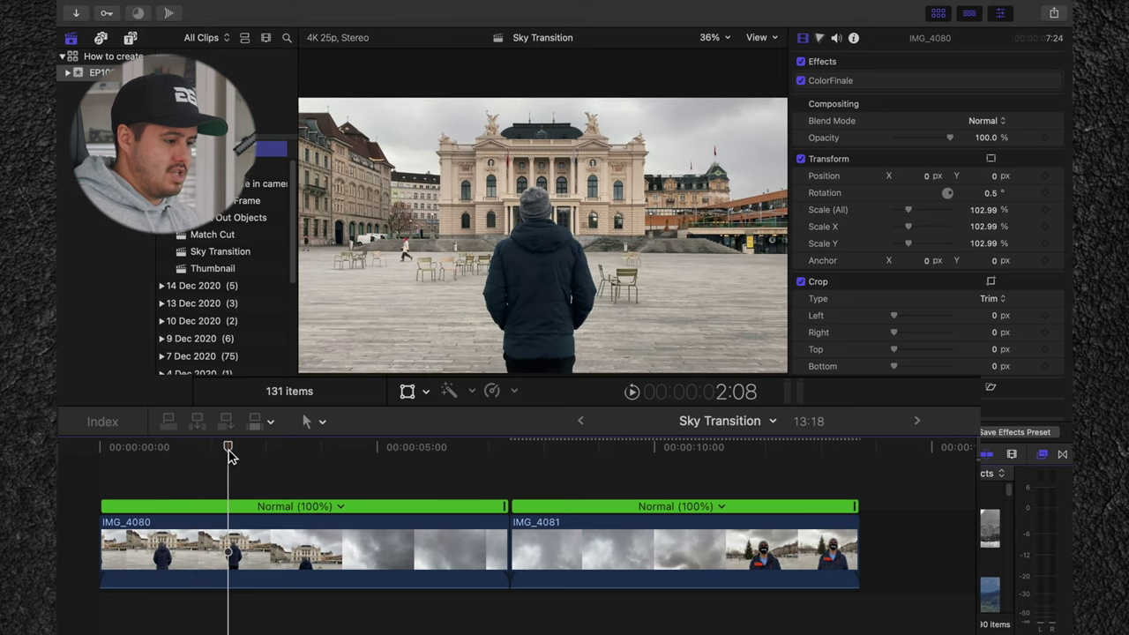
pyautogui.click(233, 541)
pyautogui.hotkey('alt', '[')
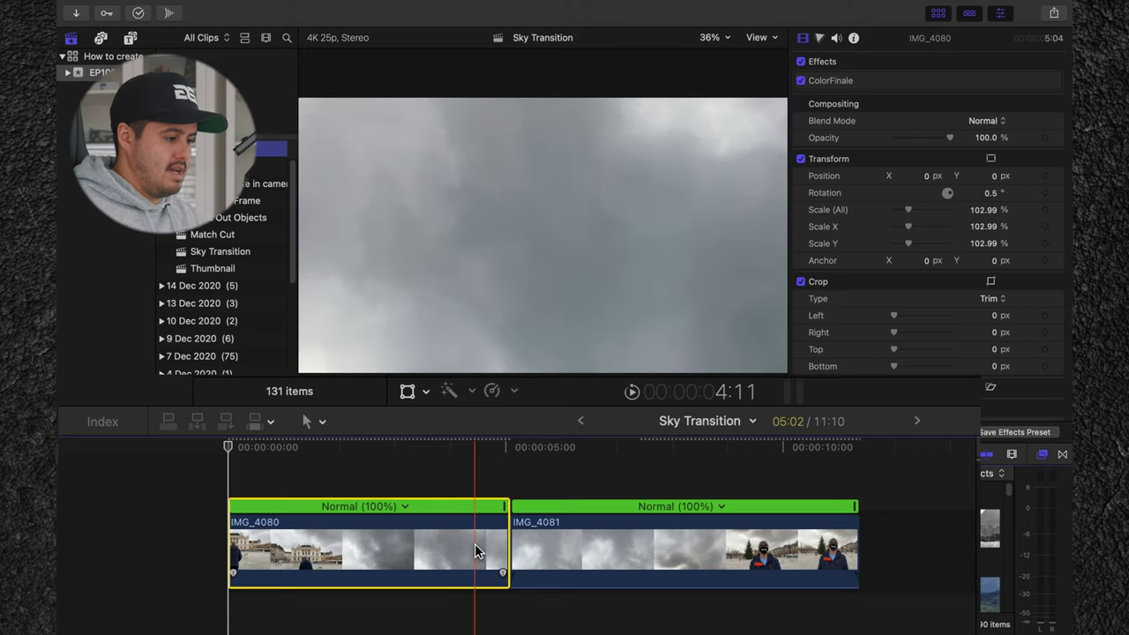
pyautogui.hotkey('alt', ']')
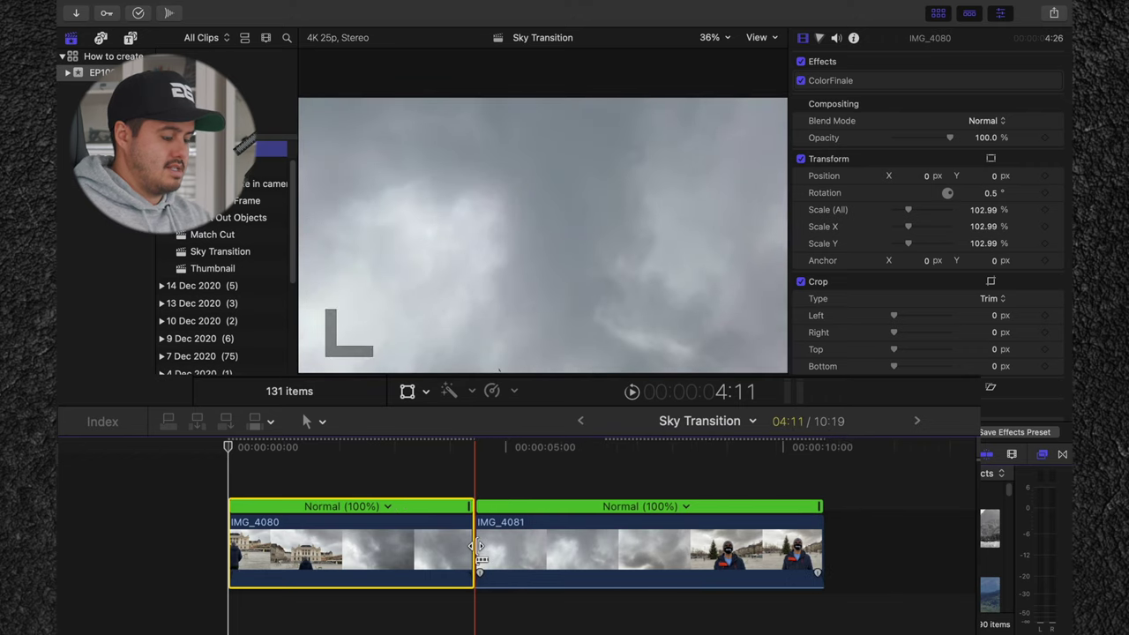
# Trim IMG_4081's start to the skimmed frame and play the shortened sequence from the beginning
pyautogui.click(567, 557)
pyautogui.press('alt+super+c')
pyautogui.hotkey('alt', '[')
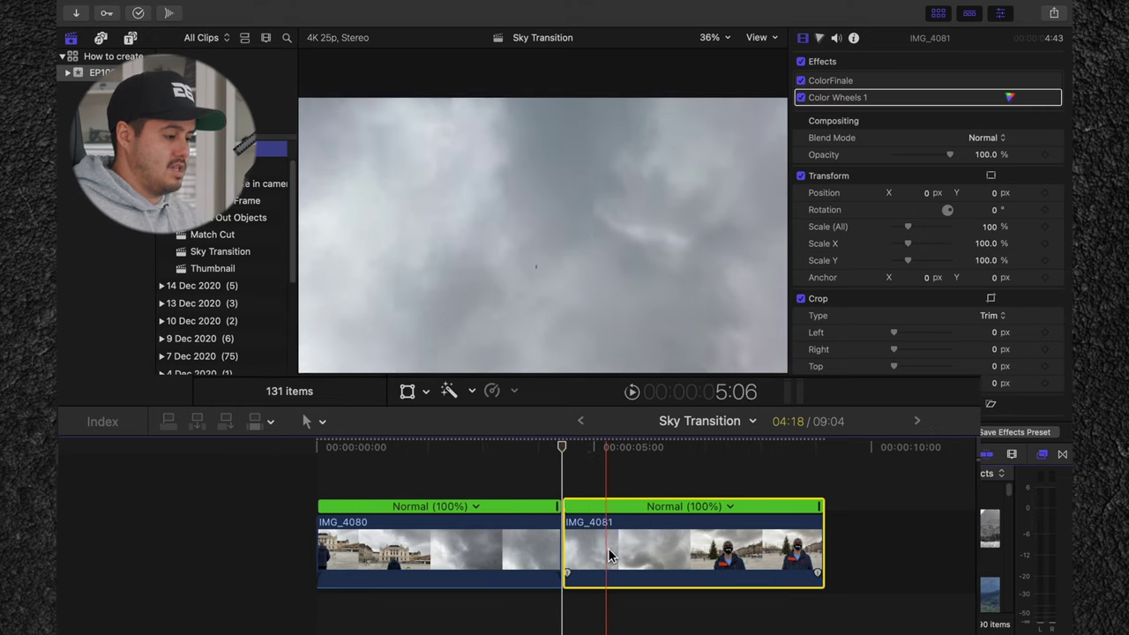
pyautogui.click(409, 478)
pyautogui.press('space')
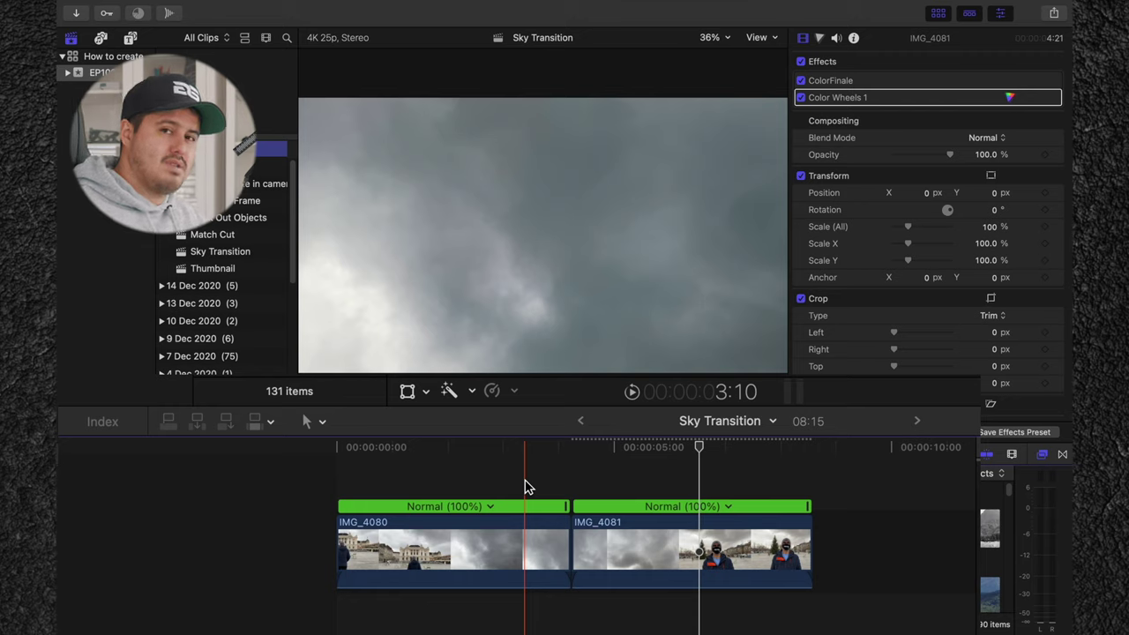
# Inspect IMG_4080's 102.99% scale and 0.5° rotation, then deselect it
pyautogui.click(521, 524)
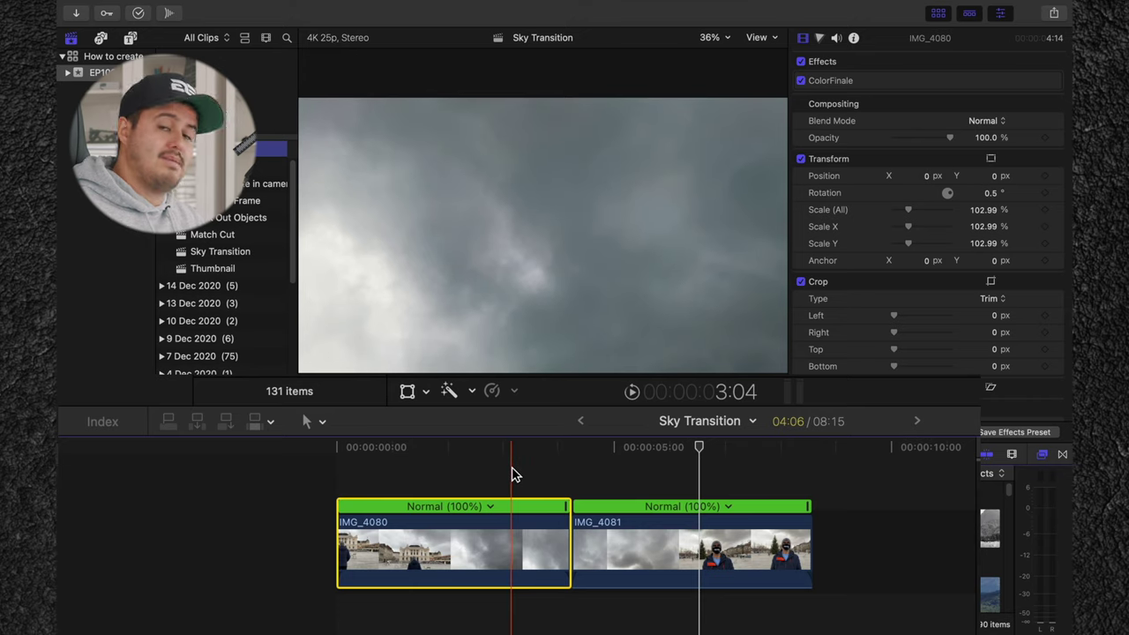
pyautogui.click(487, 476)
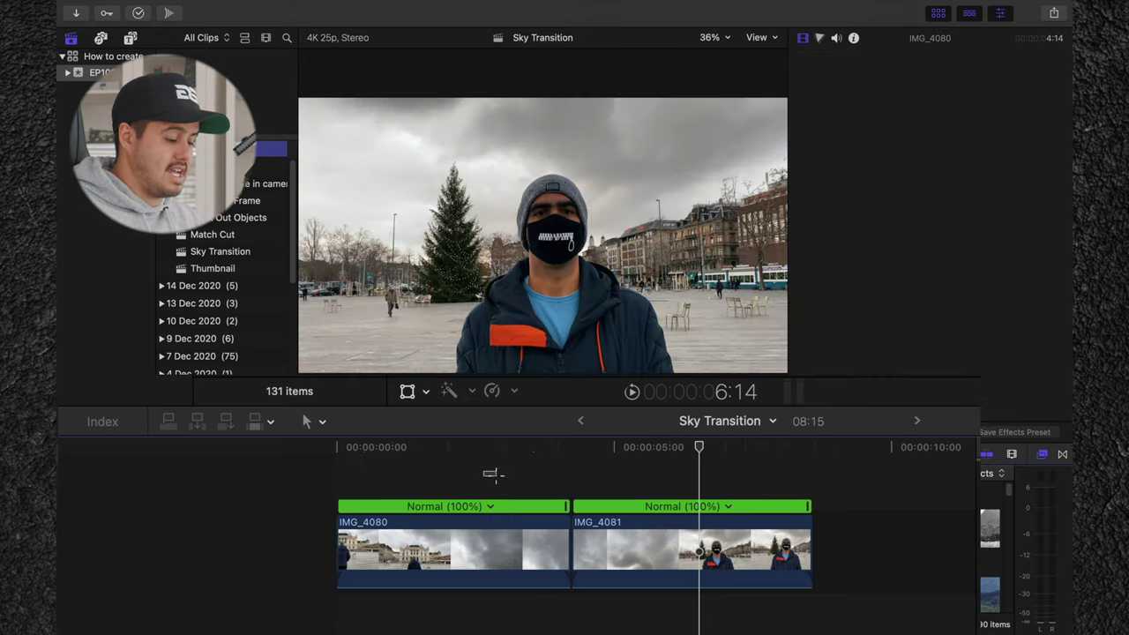
# Apply Automatic Speed to both clips, slowing them to 42% and stretching the timeline to 20:16
pyautogui.moveTo(486, 472); pyautogui.dragTo(573, 578)
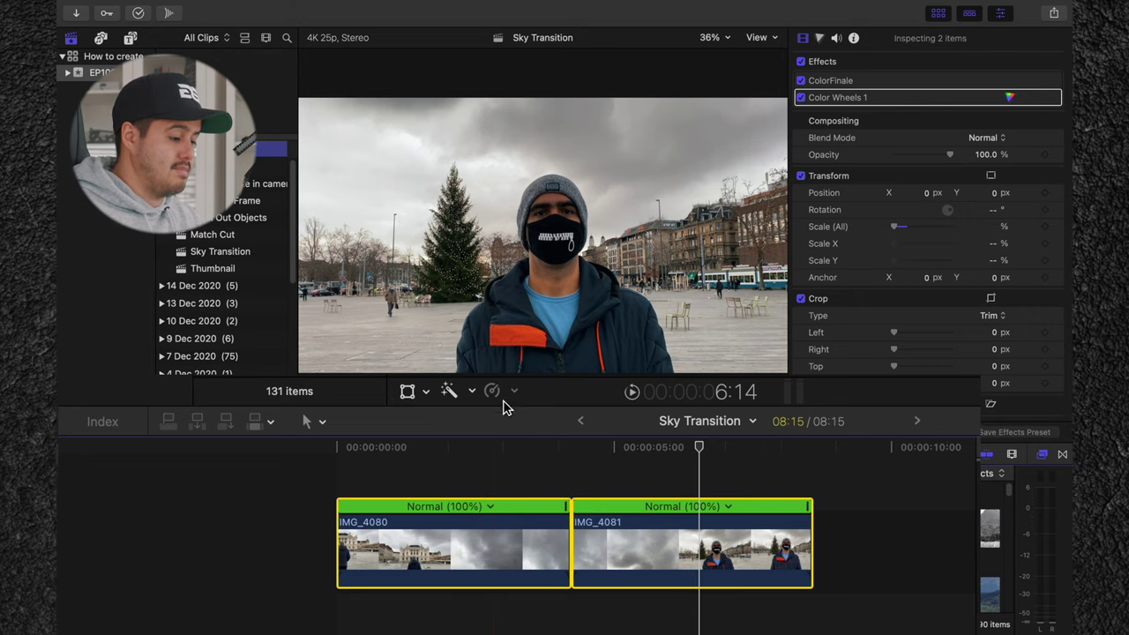
pyautogui.click(513, 393)
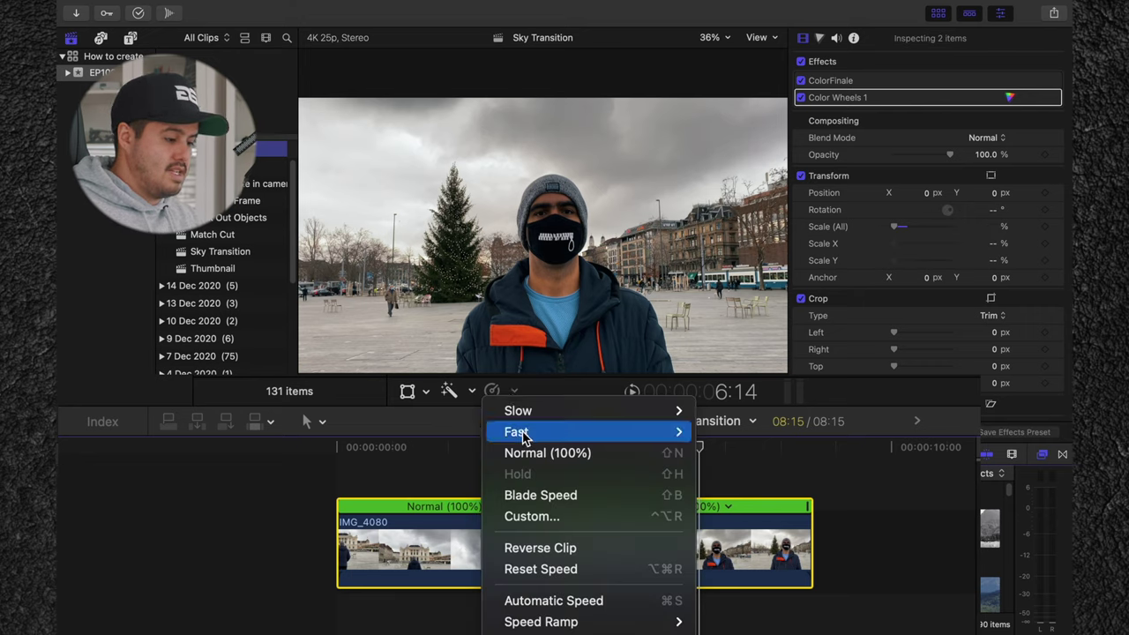
pyautogui.click(554, 601)
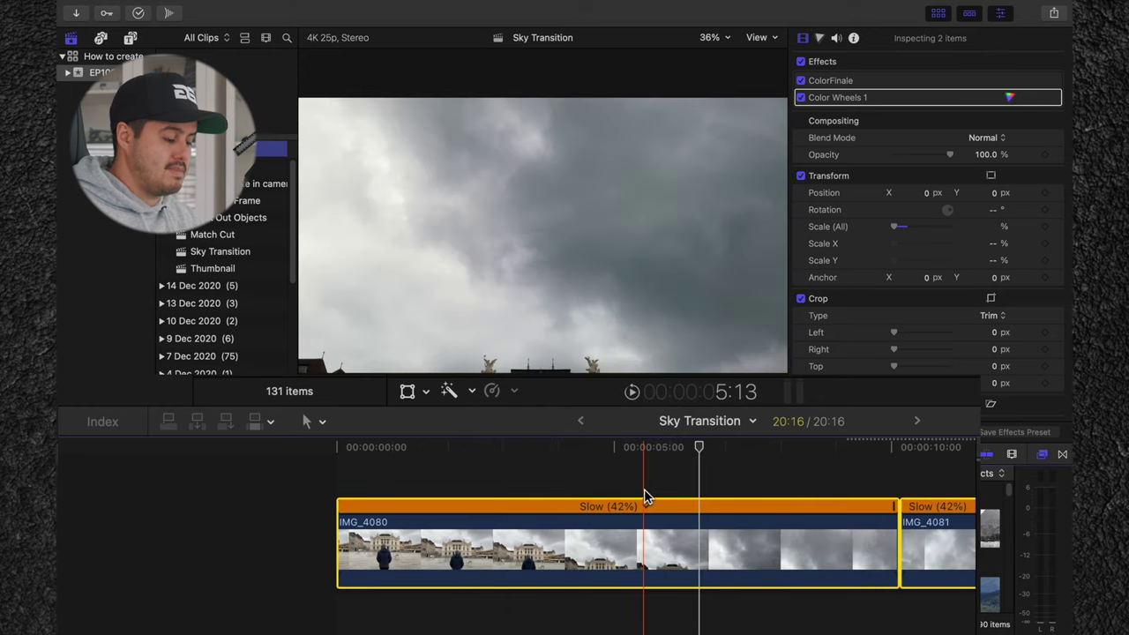
pyautogui.hscroll(5, 635, 492)
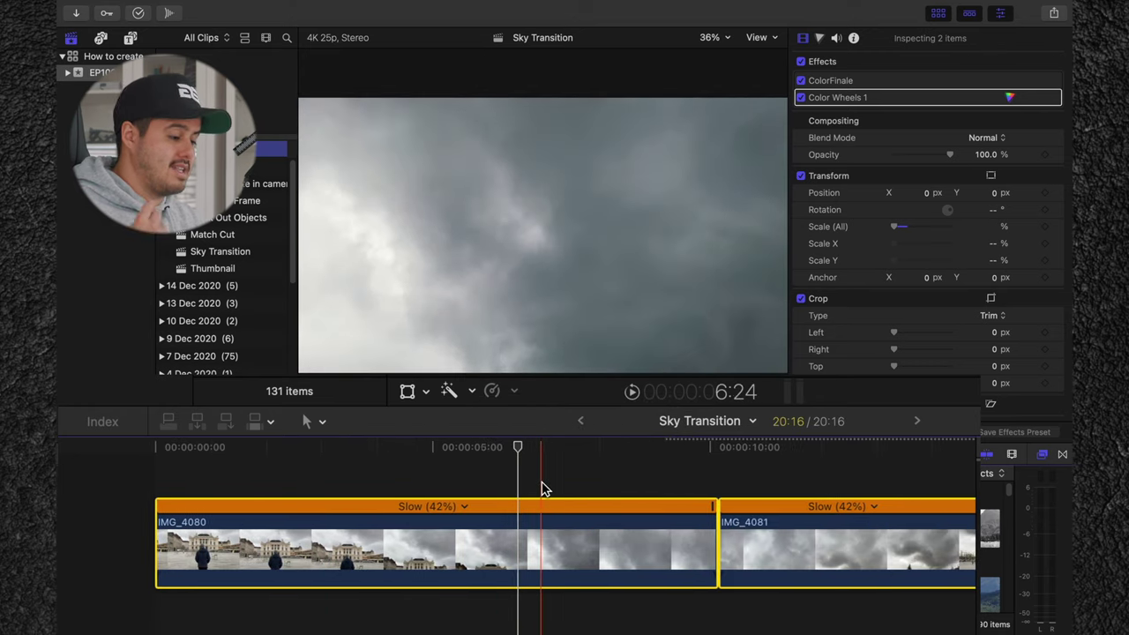
pyautogui.hscroll(5, 541, 489)
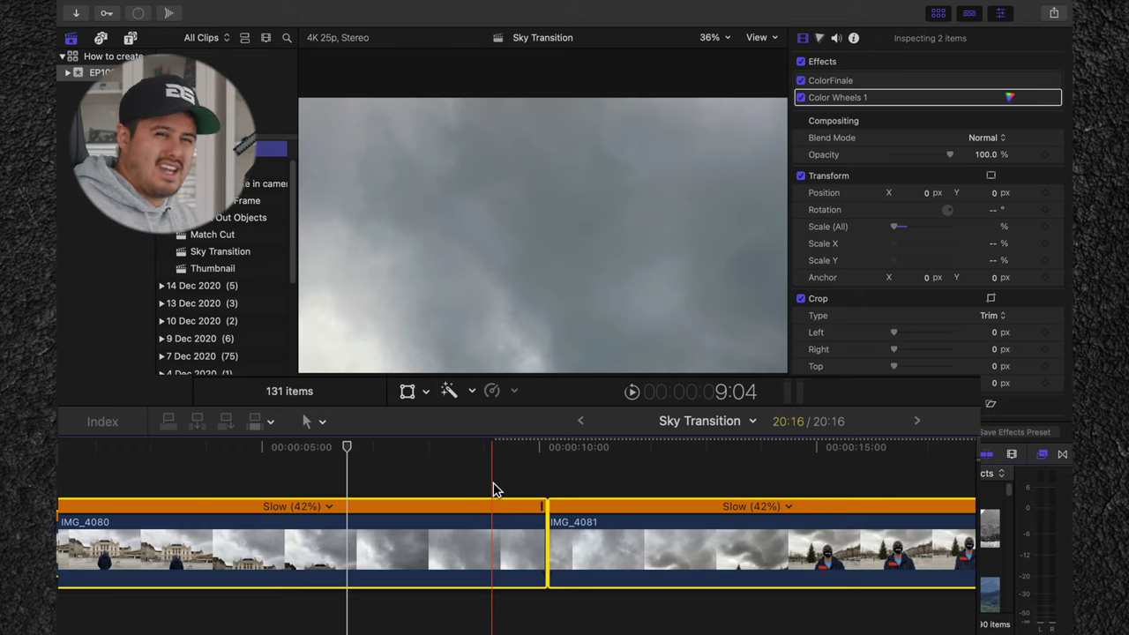
pyautogui.hscroll(-3, 495, 488)
pyautogui.hscroll(5, 480, 486)
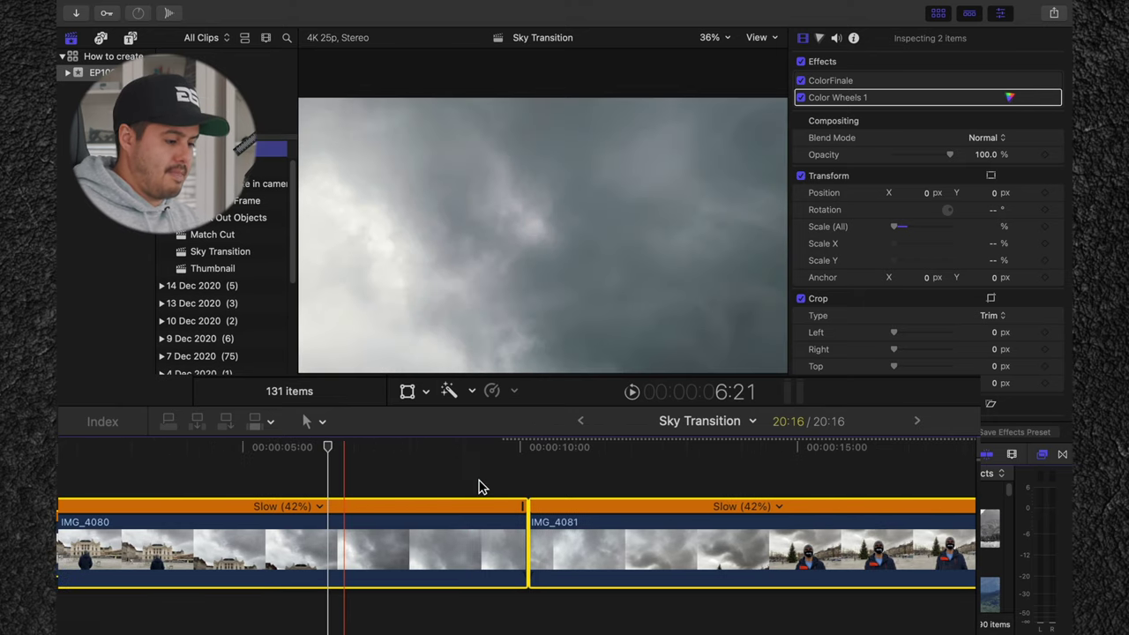
# Split IMG_4080's speed where its sky footage begins
pyautogui.click(313, 452)
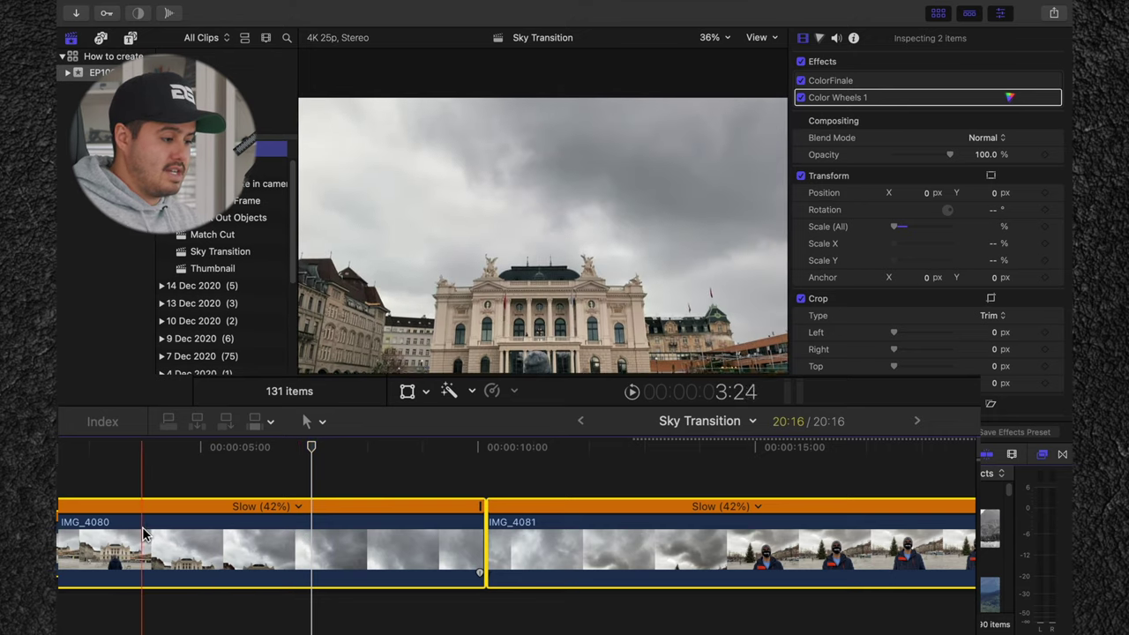
pyautogui.click(198, 540)
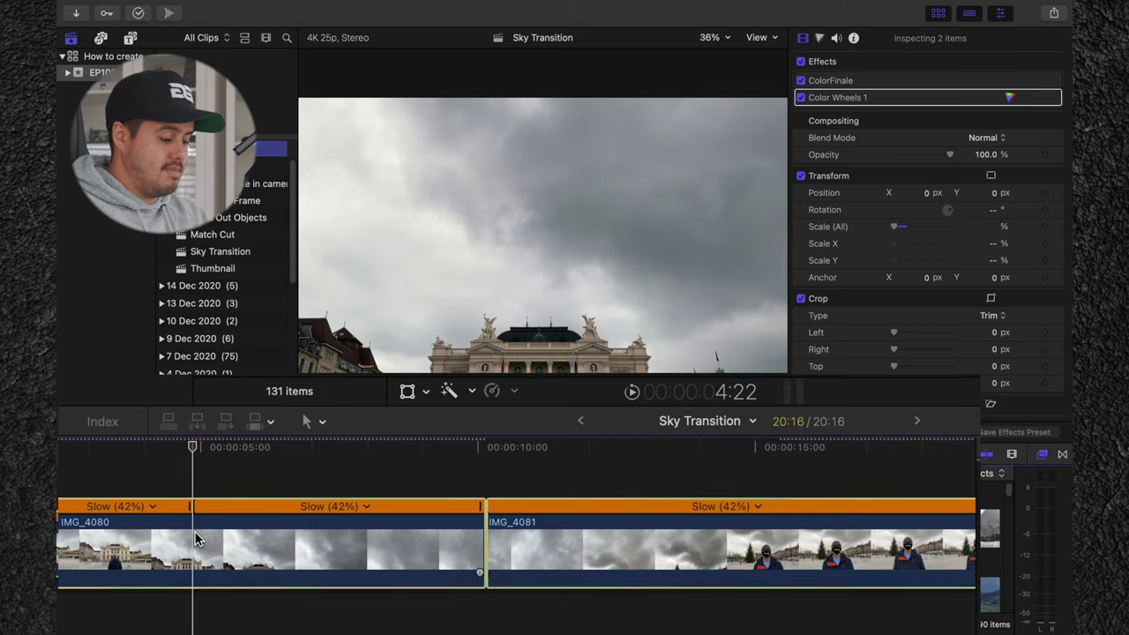
pyautogui.hotkey('shift', 'b')
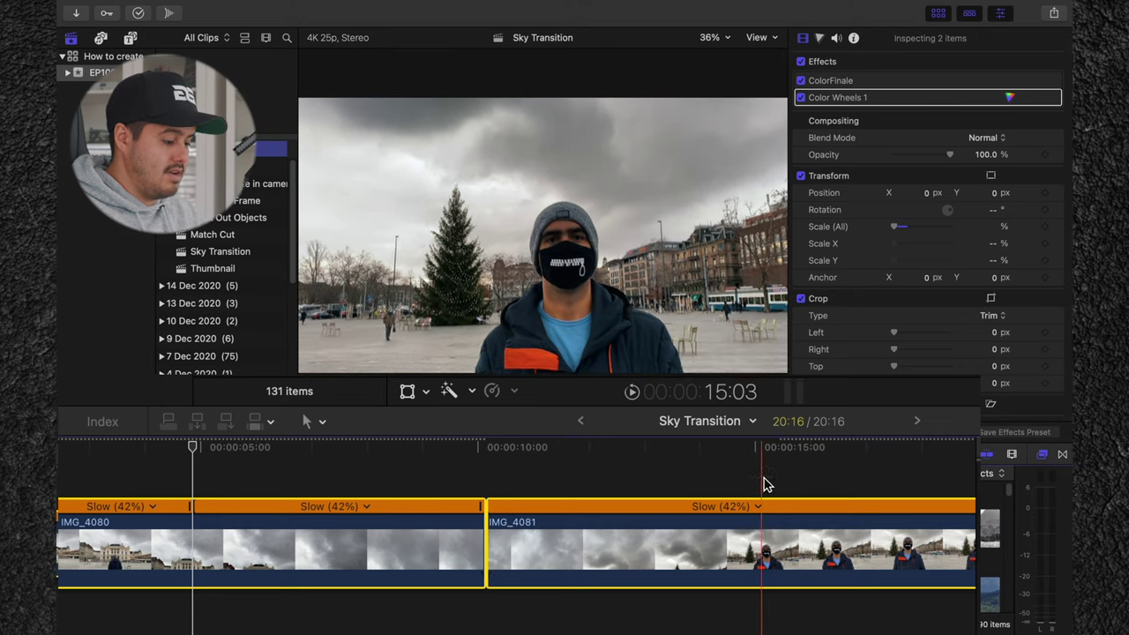
# Split IMG_4081's speed where its sky footage ends
pyautogui.click(750, 553)
pyautogui.click(750, 552)
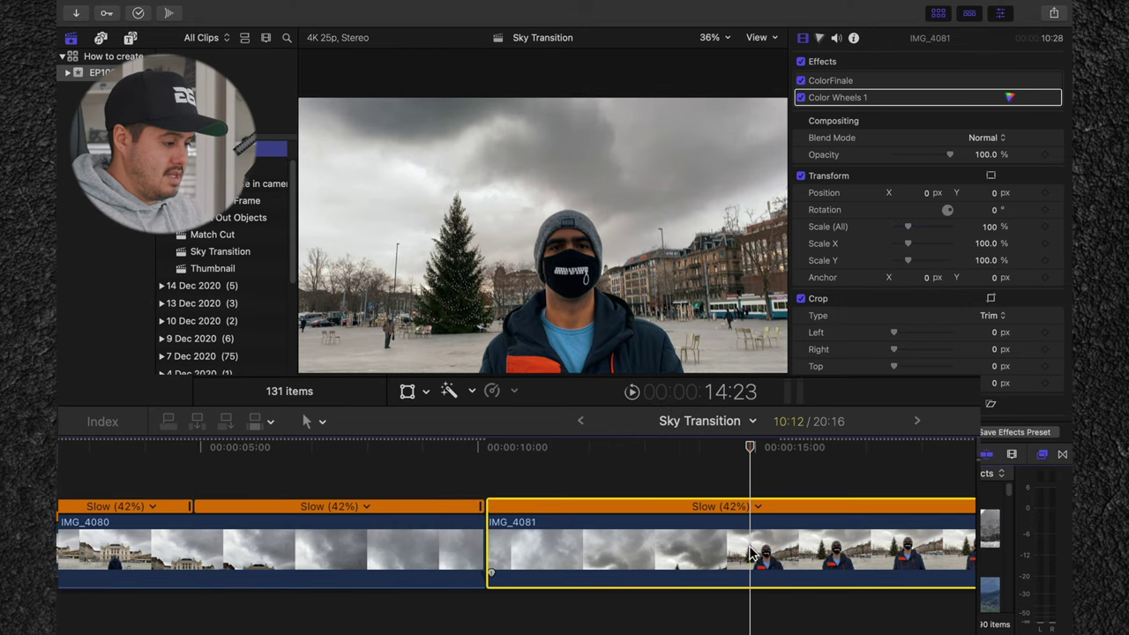
pyautogui.hotkey('shift', 'b')
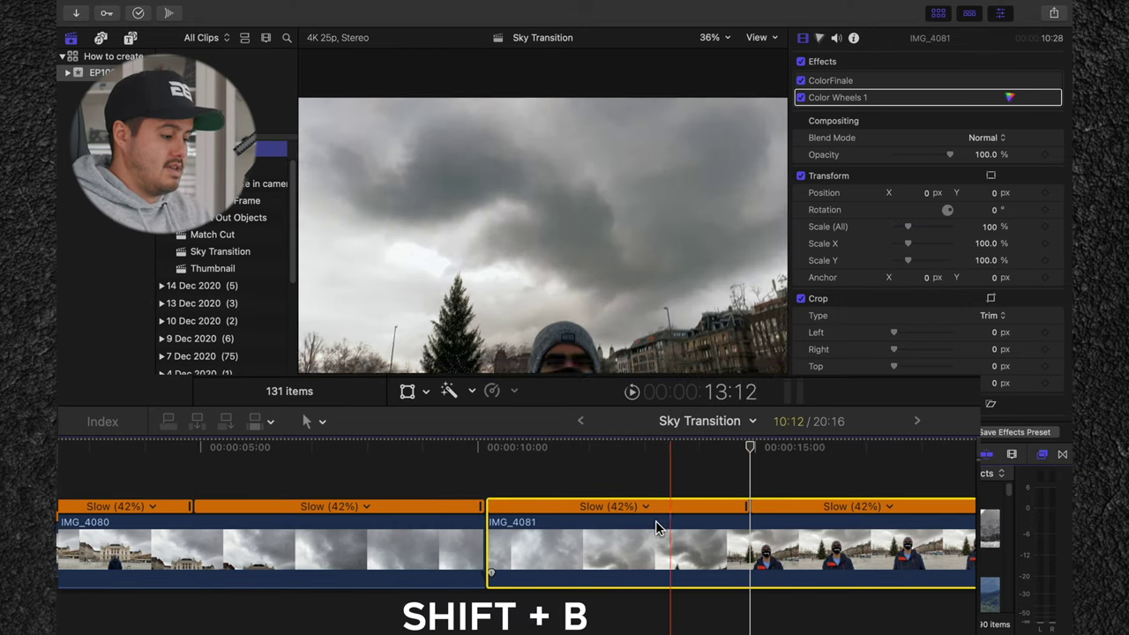
pyautogui.click(364, 447)
# Set the sky speed sections of IMG_4080 and IMG_4081 to Fast 4x, shrinking the timeline to 11:16
pyautogui.click(367, 508)
pyautogui.click(367, 508)
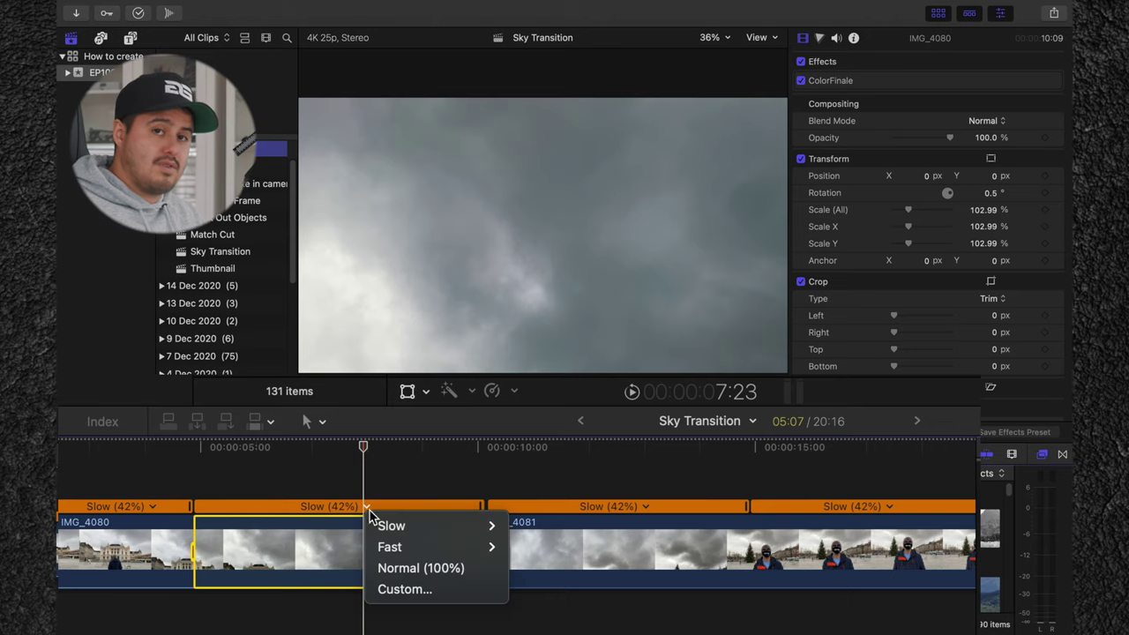
pyautogui.moveTo(397, 547)
pyautogui.click(526, 568)
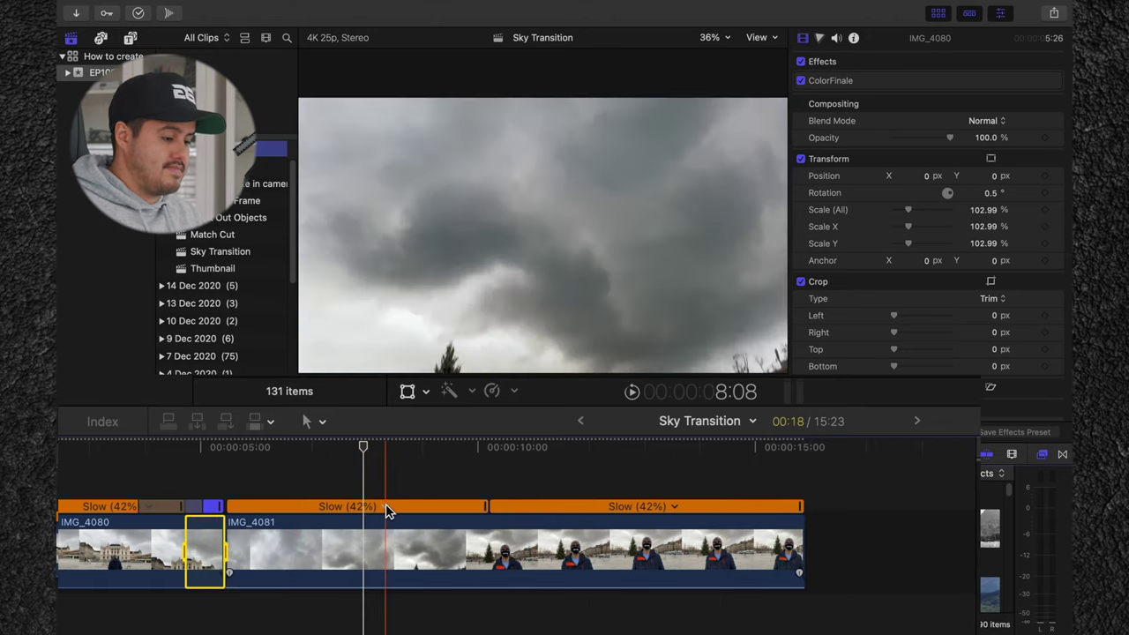
pyautogui.click(384, 506)
pyautogui.moveTo(419, 547)
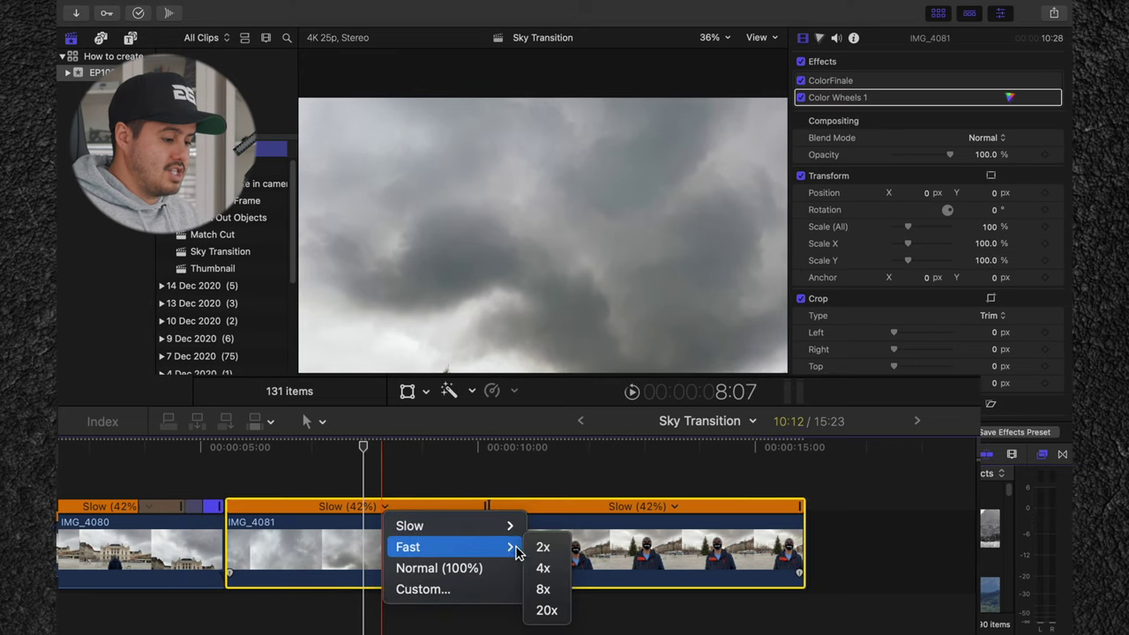
pyautogui.click(543, 568)
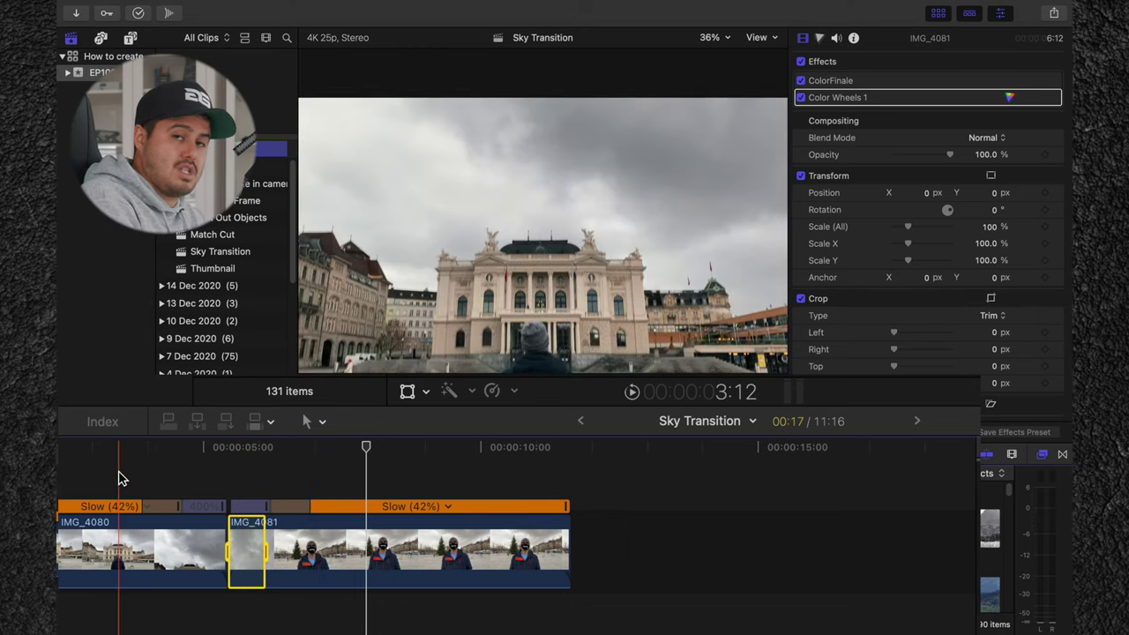
pyautogui.click(118, 474)
pyautogui.press('space')
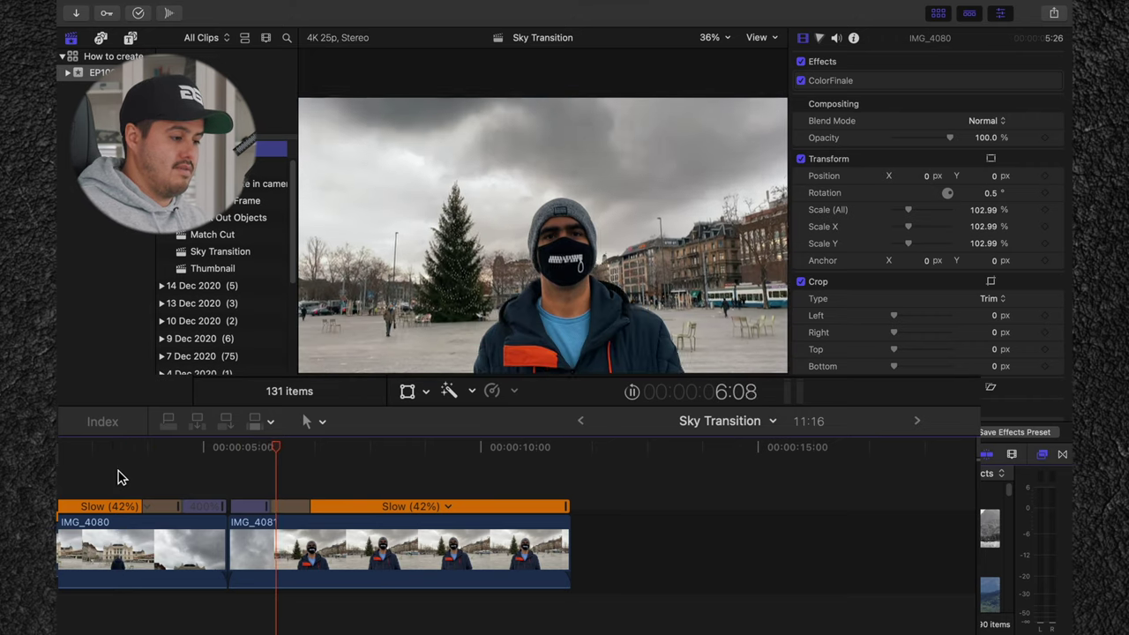
pyautogui.press('space')
pyautogui.press('alt+super+c')
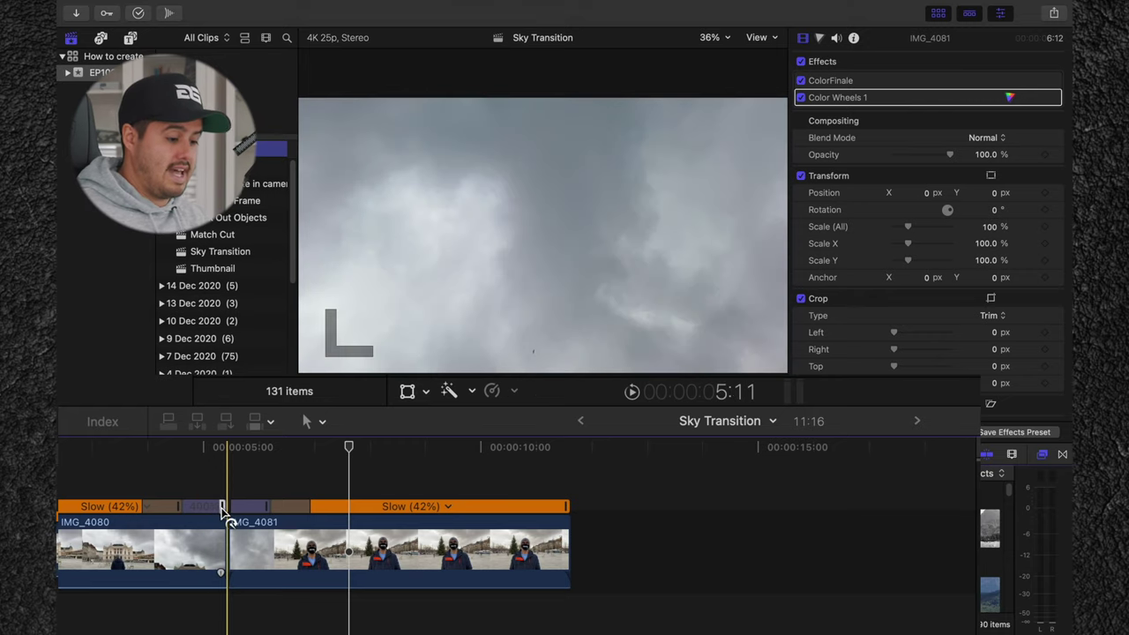
# Trim IMG_4080's end slightly, shorten IMG_4081's fast section by a frame, and preview the cut
pyautogui.moveTo(221, 510); pyautogui.dragTo(212, 511)
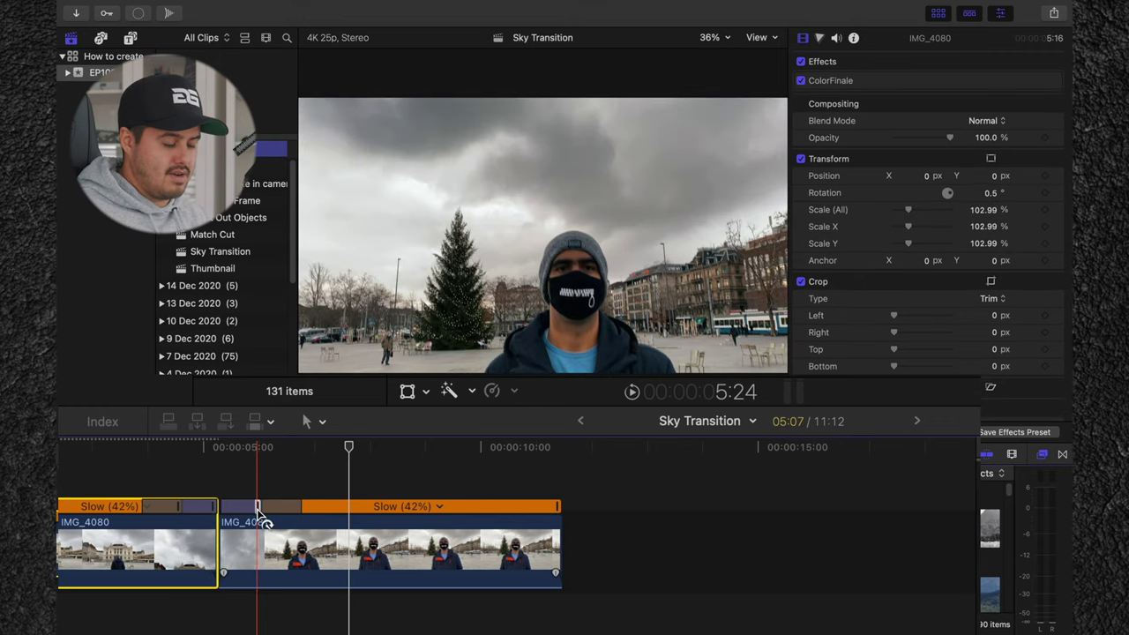
pyautogui.click(260, 518)
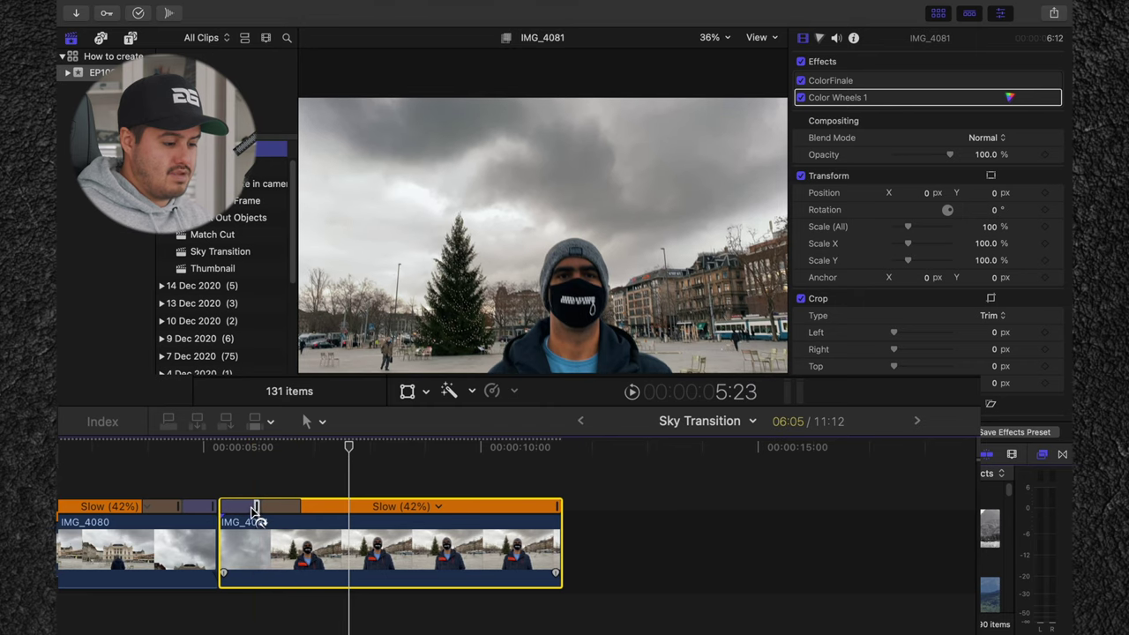
pyautogui.moveTo(244, 508); pyautogui.dragTo(243, 509)
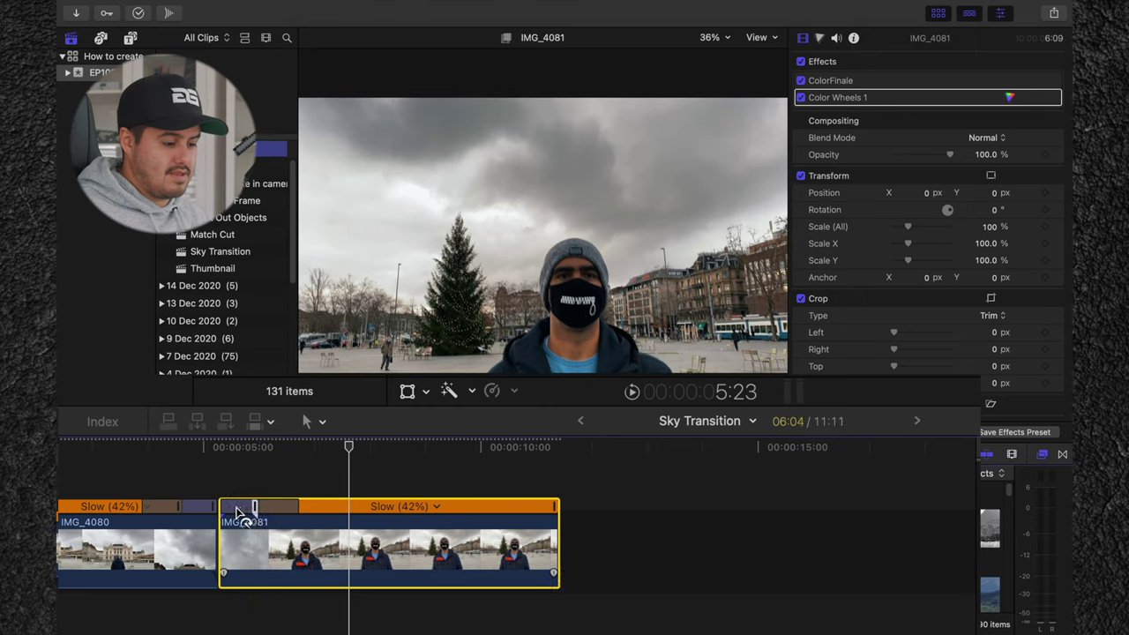
pyautogui.moveTo(183, 476); pyautogui.dragTo(150, 479)
pyautogui.press('space')
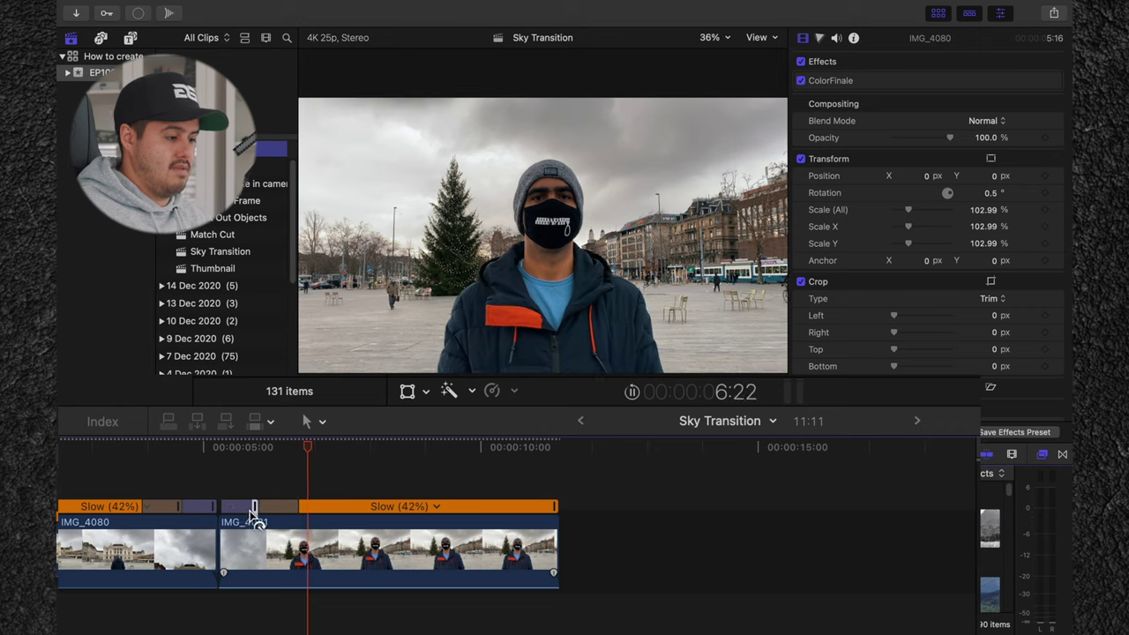
pyautogui.press('space')
# Lengthen the speed ramp at IMG_4081's start and preview the cut again
pyautogui.click(253, 510)
pyautogui.click(256, 510)
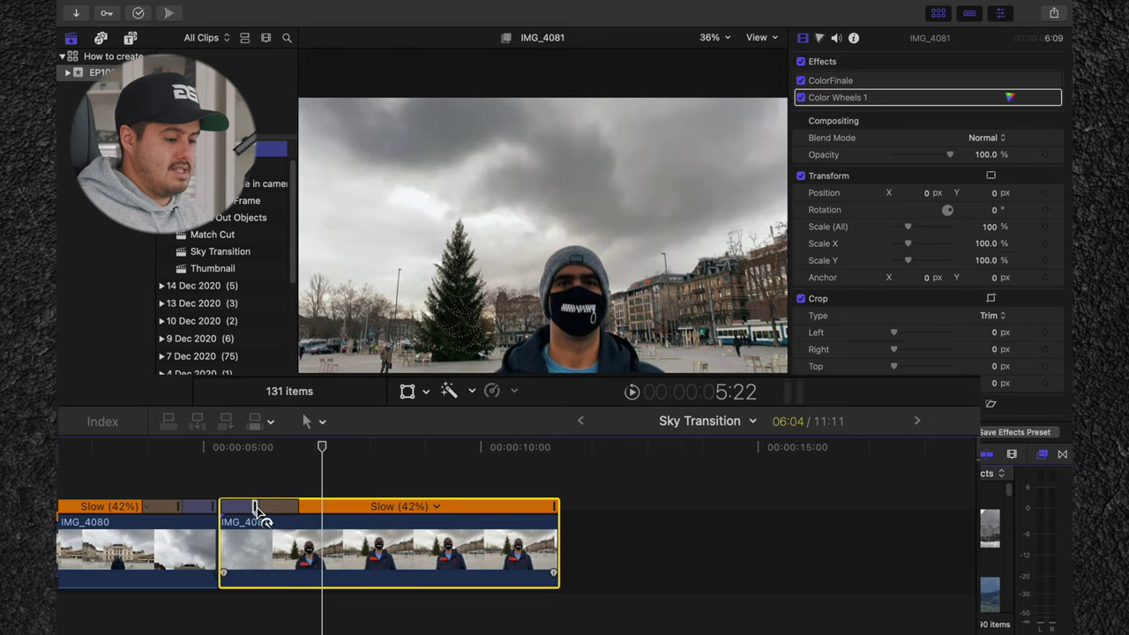
pyautogui.moveTo(269, 516); pyautogui.dragTo(305, 521)
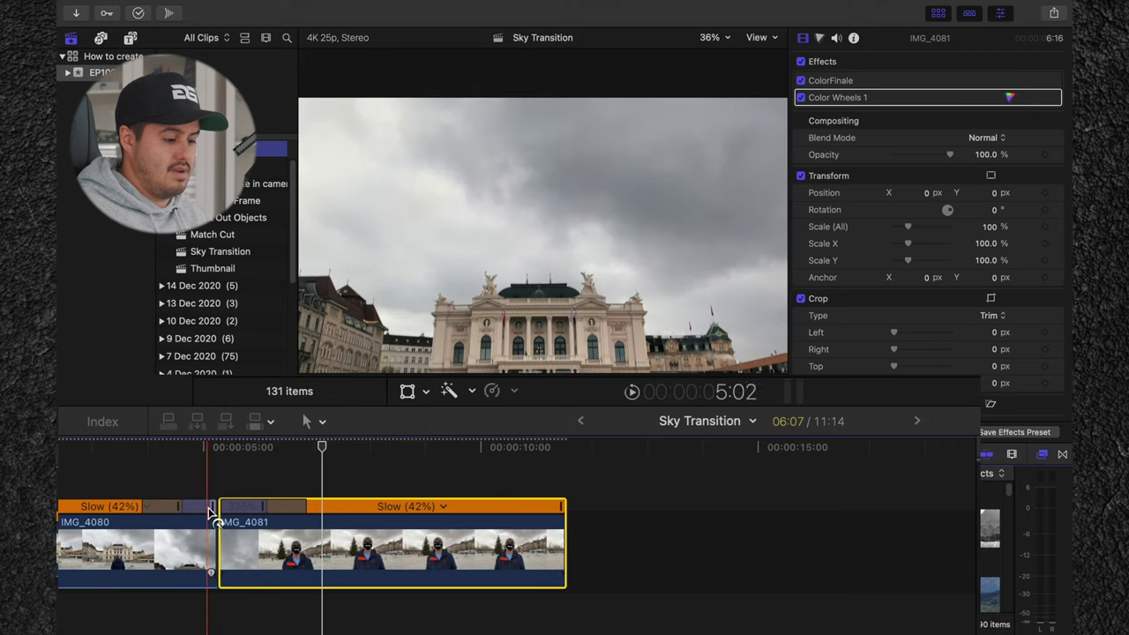
pyautogui.click(182, 483)
pyautogui.press('space')
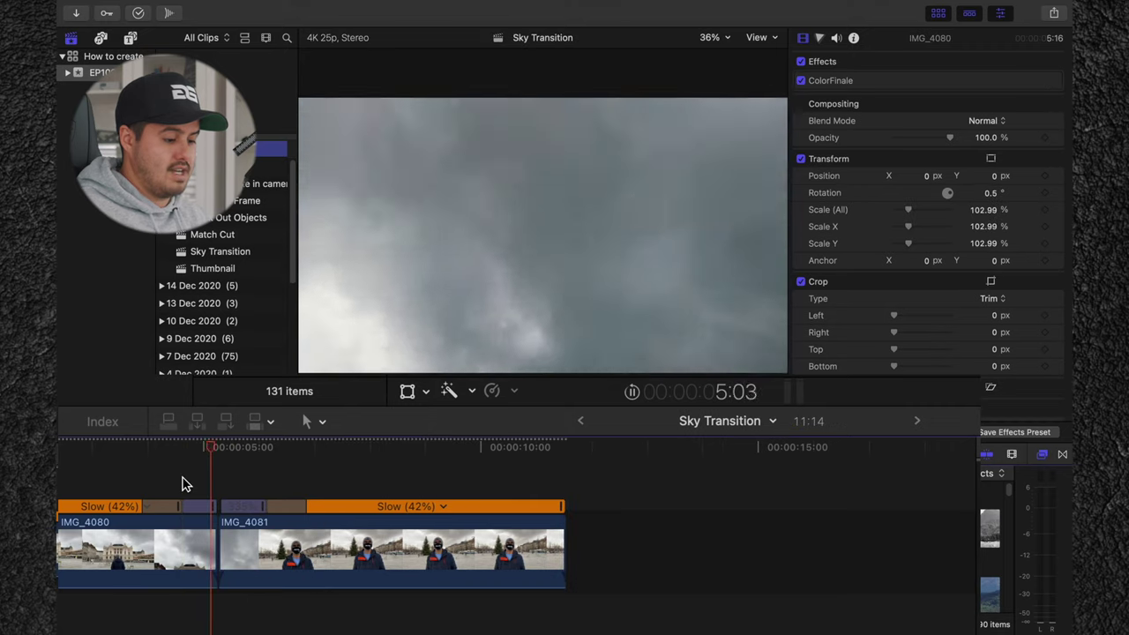
pyautogui.press('space')
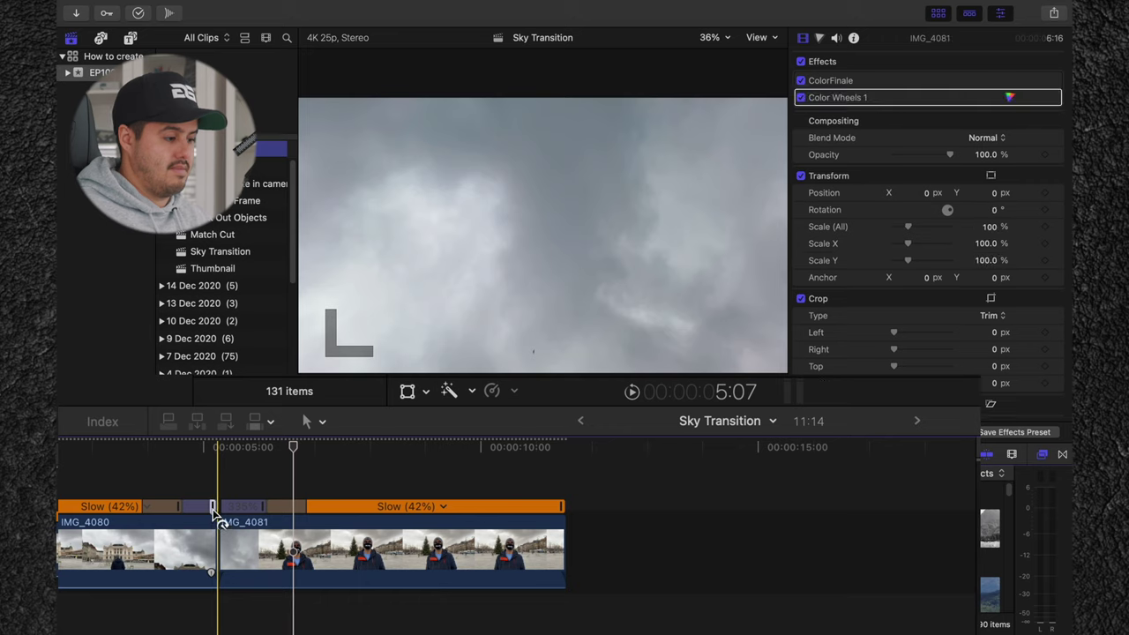
# Trim IMG_4080's end a little shorter, bringing the timeline to 11:09
pyautogui.moveTo(213, 511); pyautogui.dragTo(207, 511)
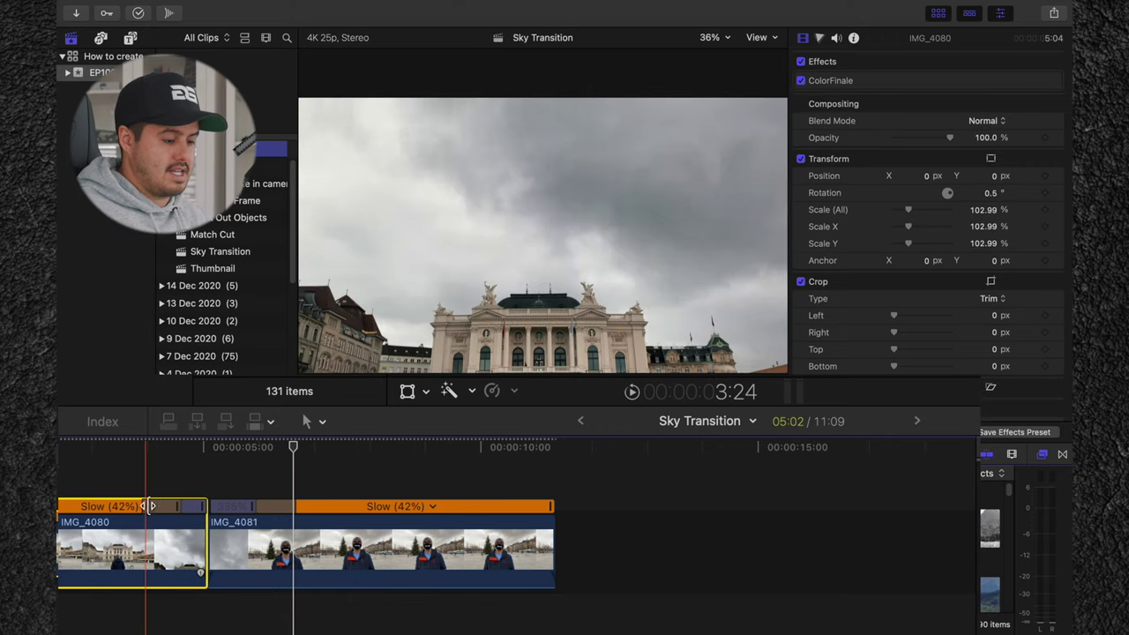
pyautogui.click(158, 469)
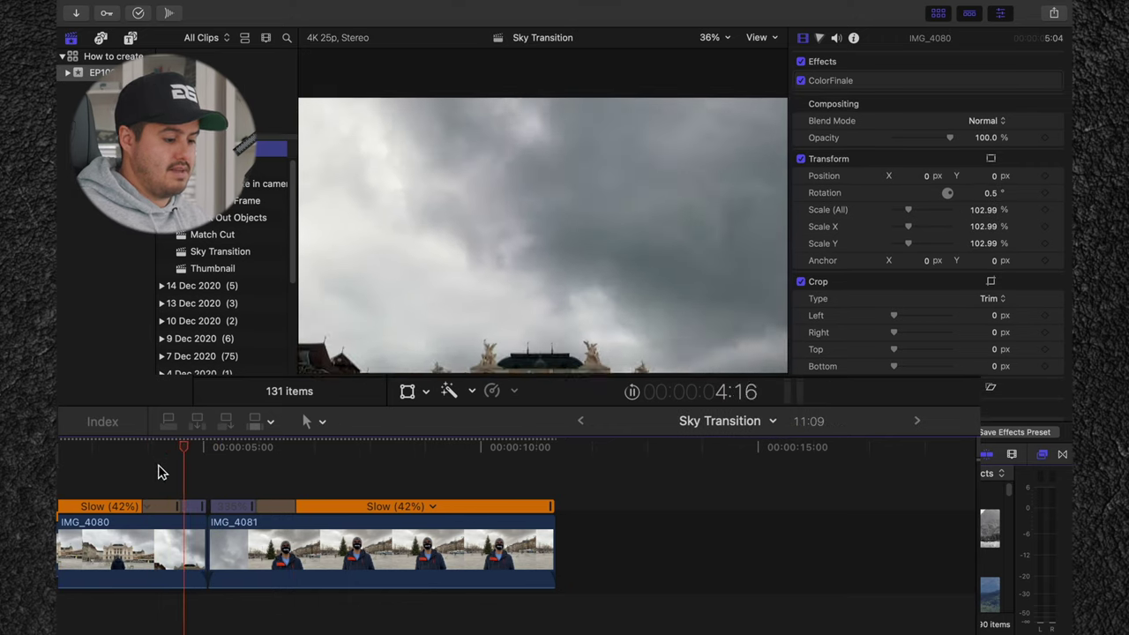
pyautogui.press('space')
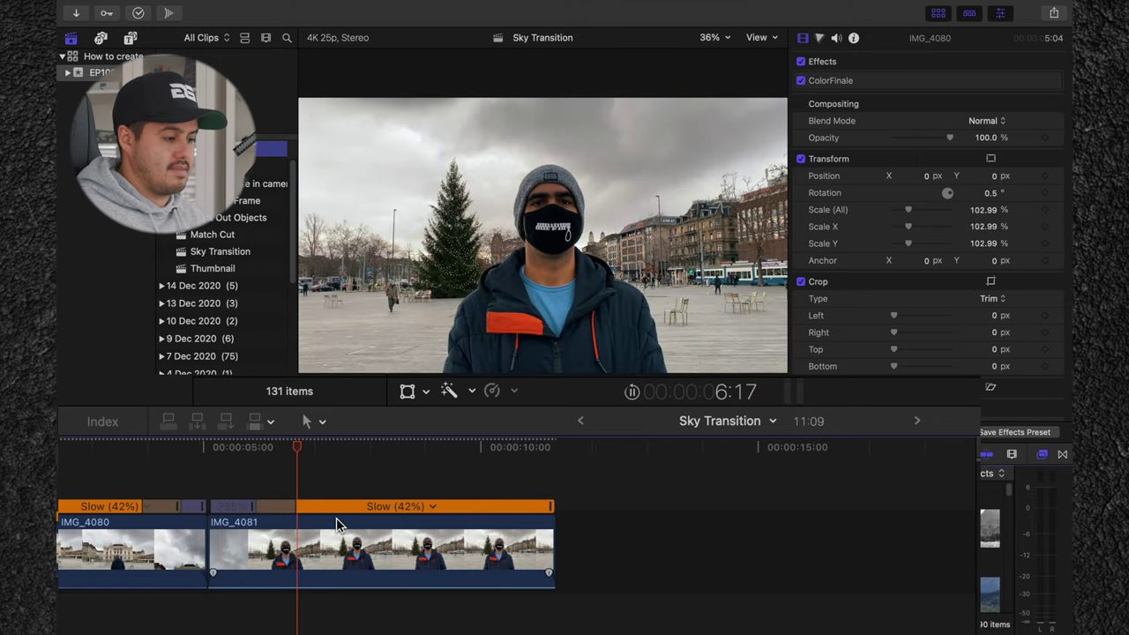
pyautogui.hscroll(-2, 356, 506)
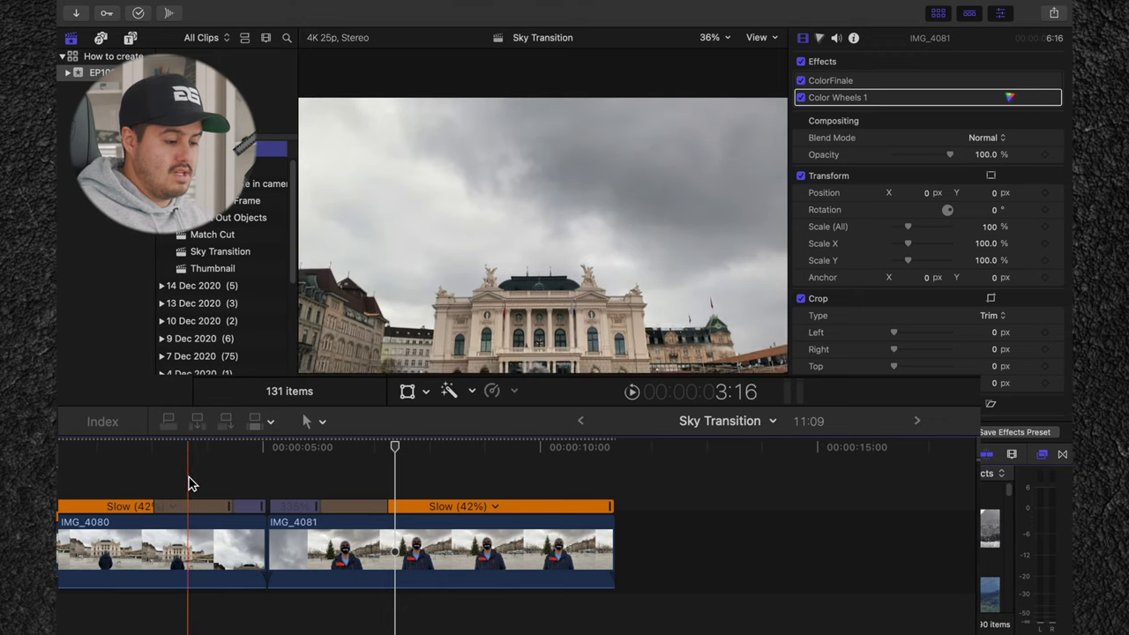
pyautogui.click(188, 479)
# Review the edit, then add Cross Dissolve transitions to IMG_4080 with Cmd+T
pyautogui.press('space')
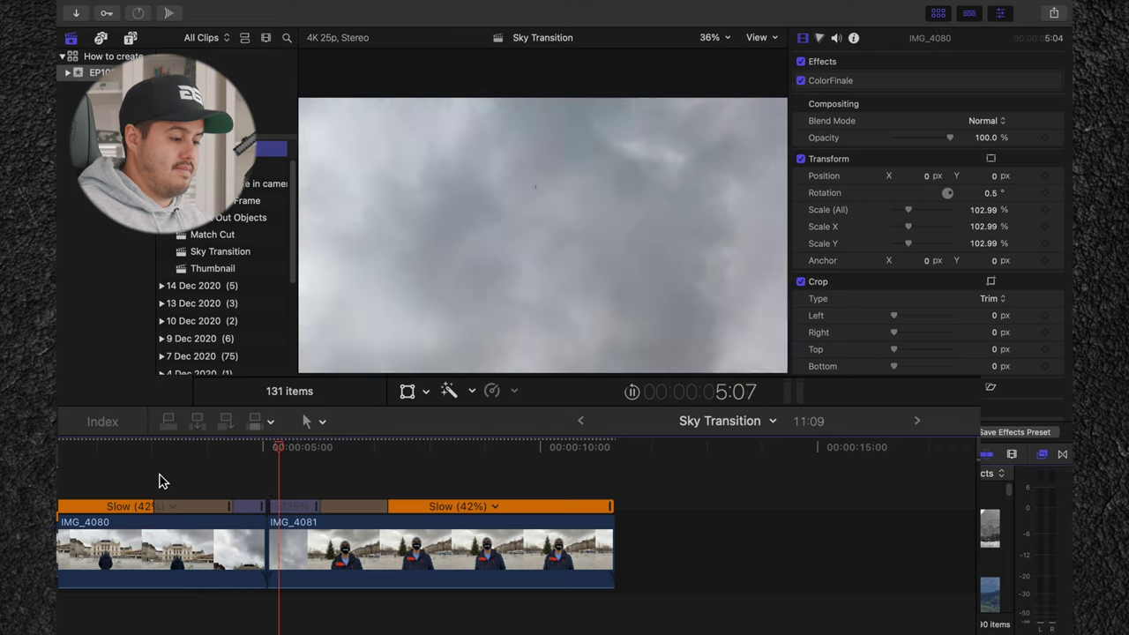
pyautogui.press('space')
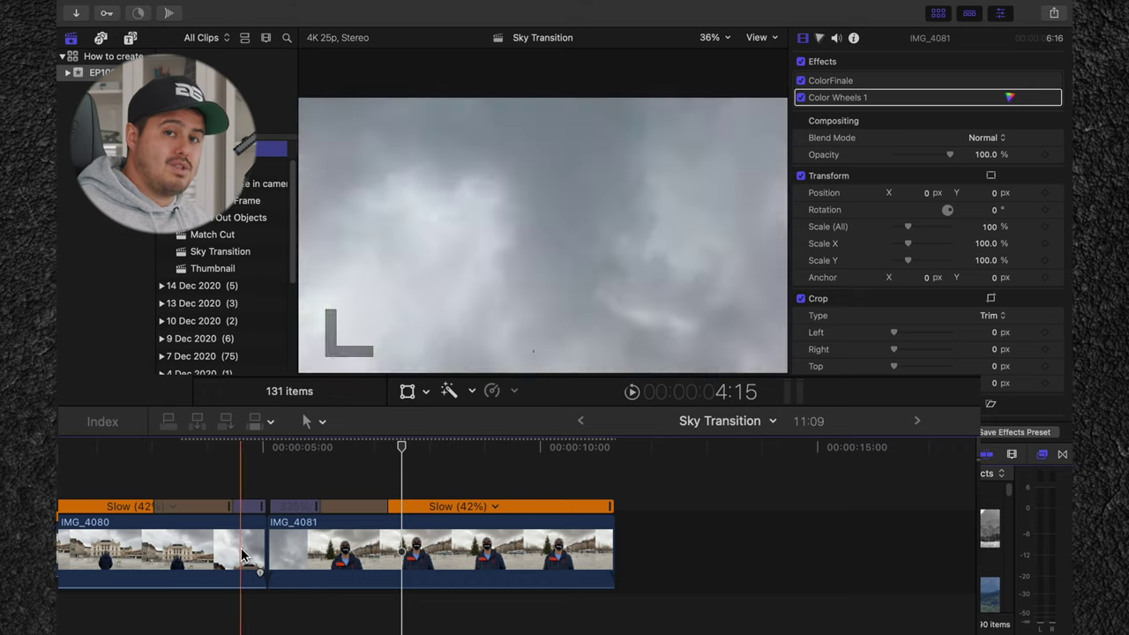
pyautogui.click(244, 466)
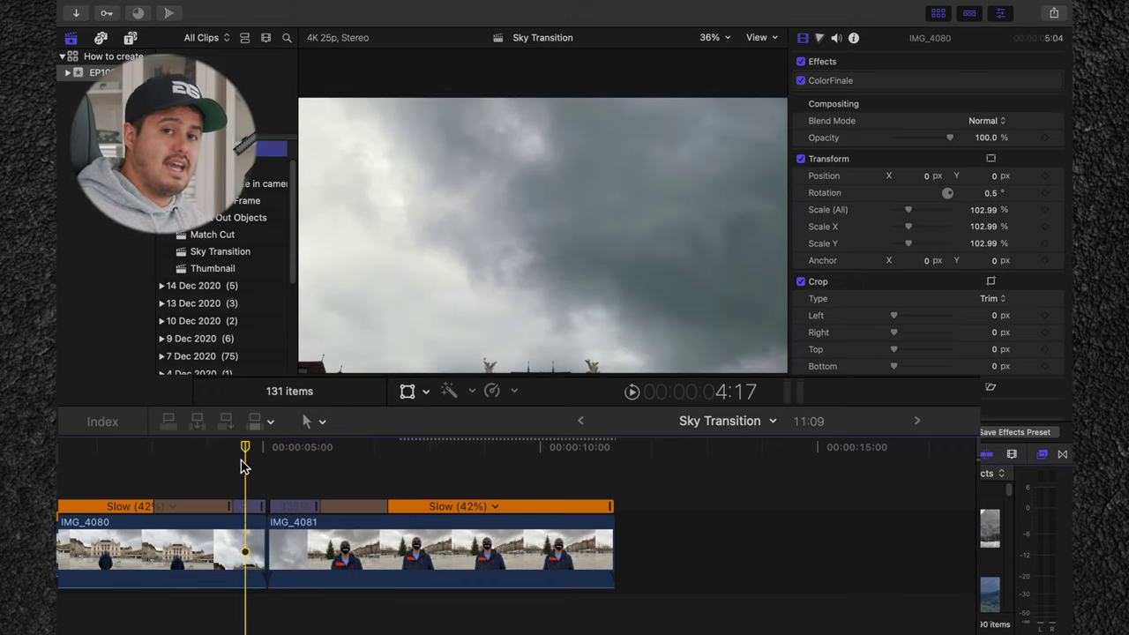
pyautogui.click(240, 545)
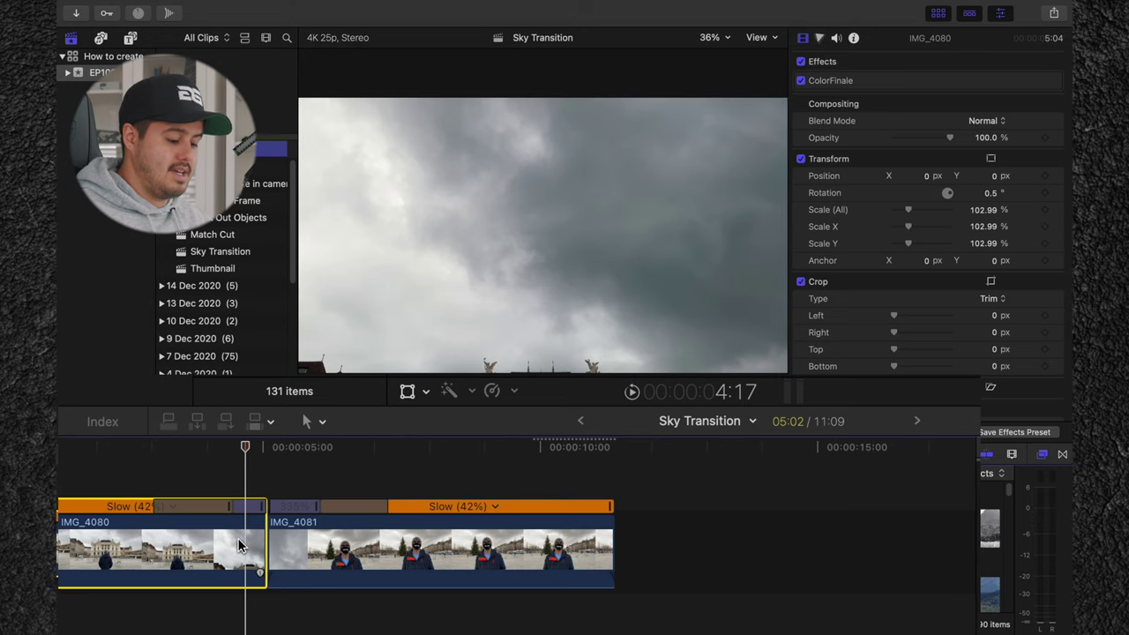
pyautogui.press('super+t')
# Delete the dissolve at IMG_4080's start and extend its speed ramp into the cut
pyautogui.hscroll(-3, 177, 538)
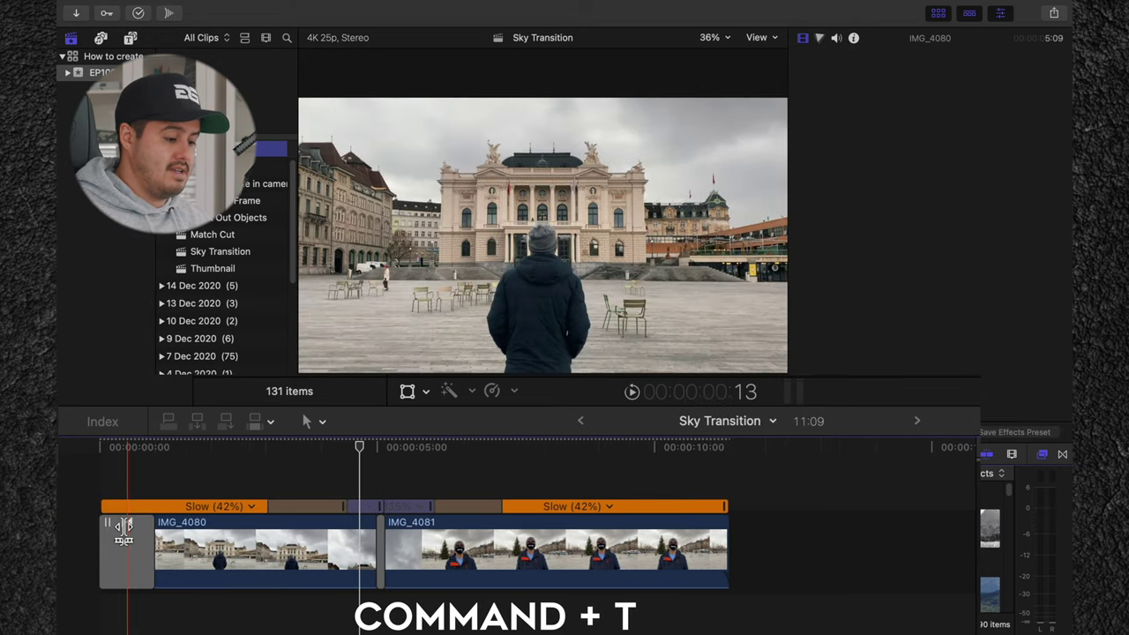
pyautogui.click(126, 547)
pyautogui.press('Delete')
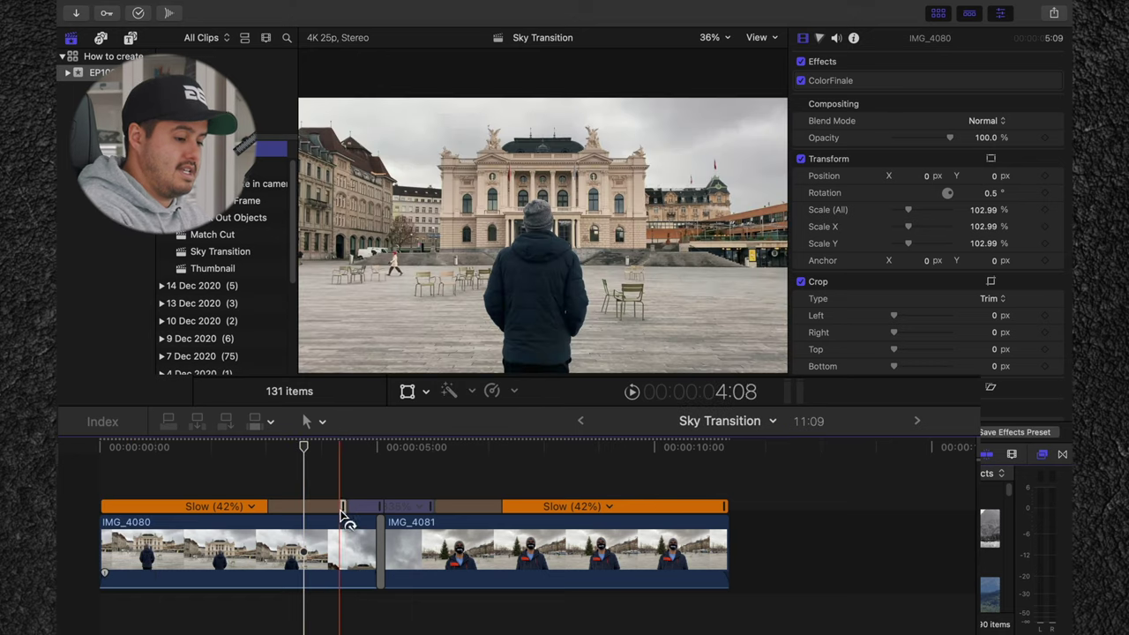
pyautogui.moveTo(343, 512); pyautogui.dragTo(385, 507)
# Preview the frames around the cut and shorten the Cross Dissolve
pyautogui.press('super+equal')
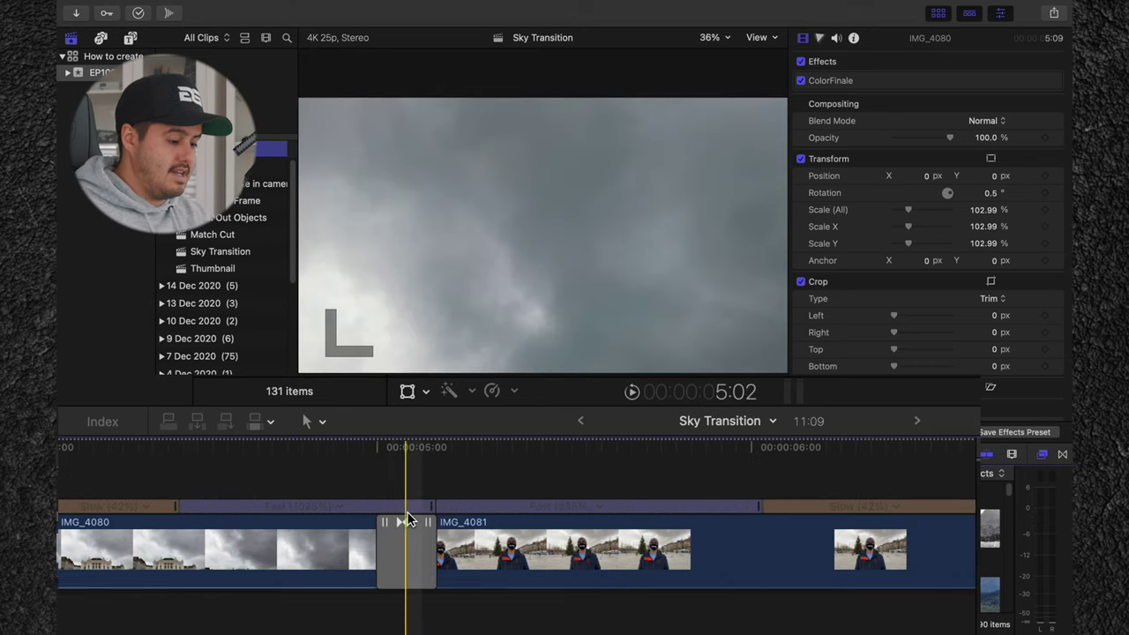
pyautogui.press('l')
pyautogui.moveTo(430, 544); pyautogui.dragTo(421, 545)
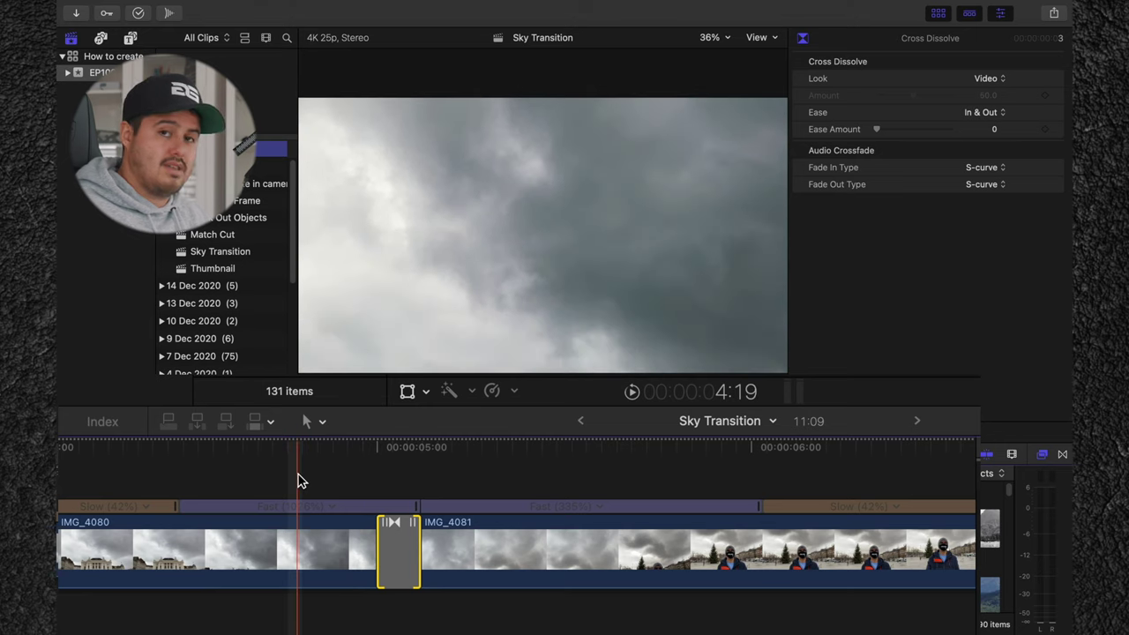
pyautogui.press('super+minus')
# Play back the finished dissolve transition, then bring up the Effects browser with Cmd+5
pyautogui.press('super+equal')
pyautogui.click(119, 461)
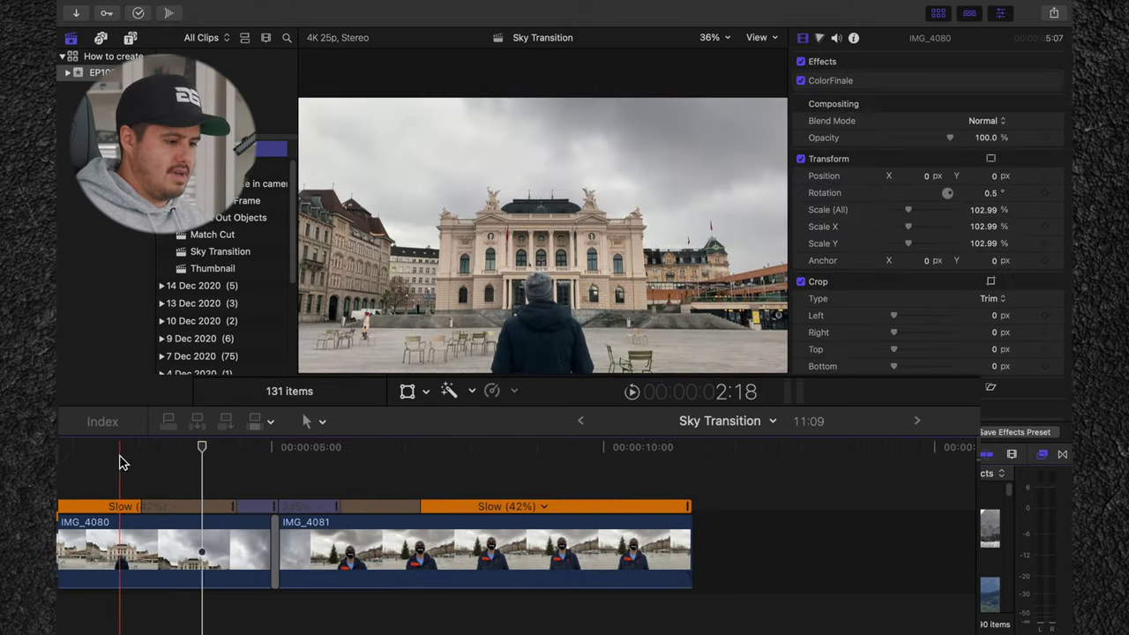
pyautogui.press('space')
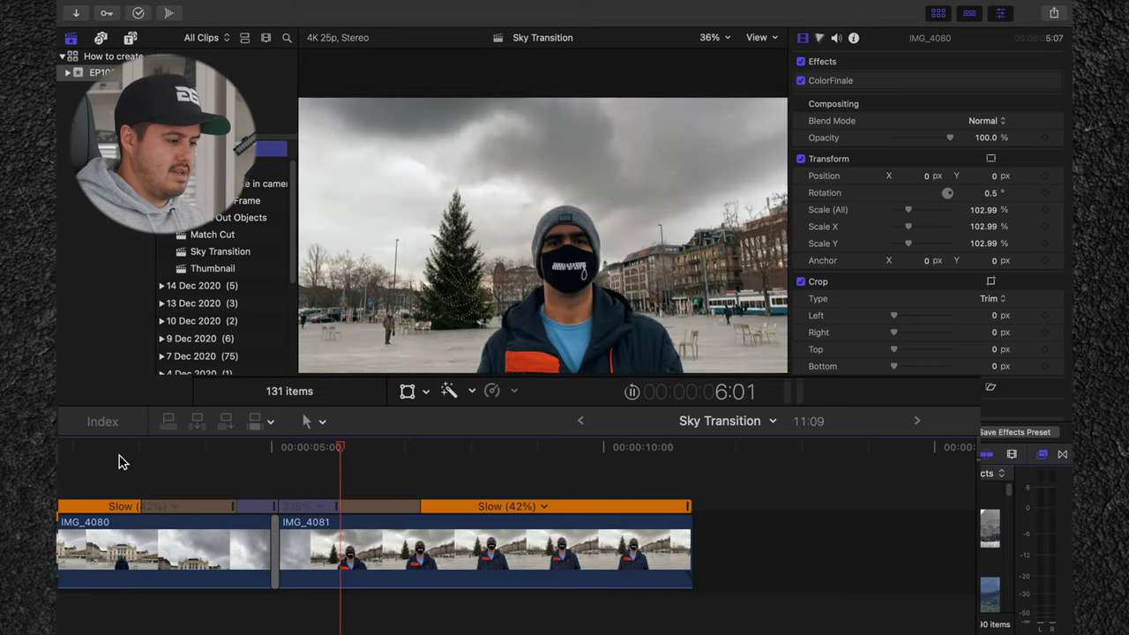
pyautogui.press('space')
pyautogui.press('super+5')
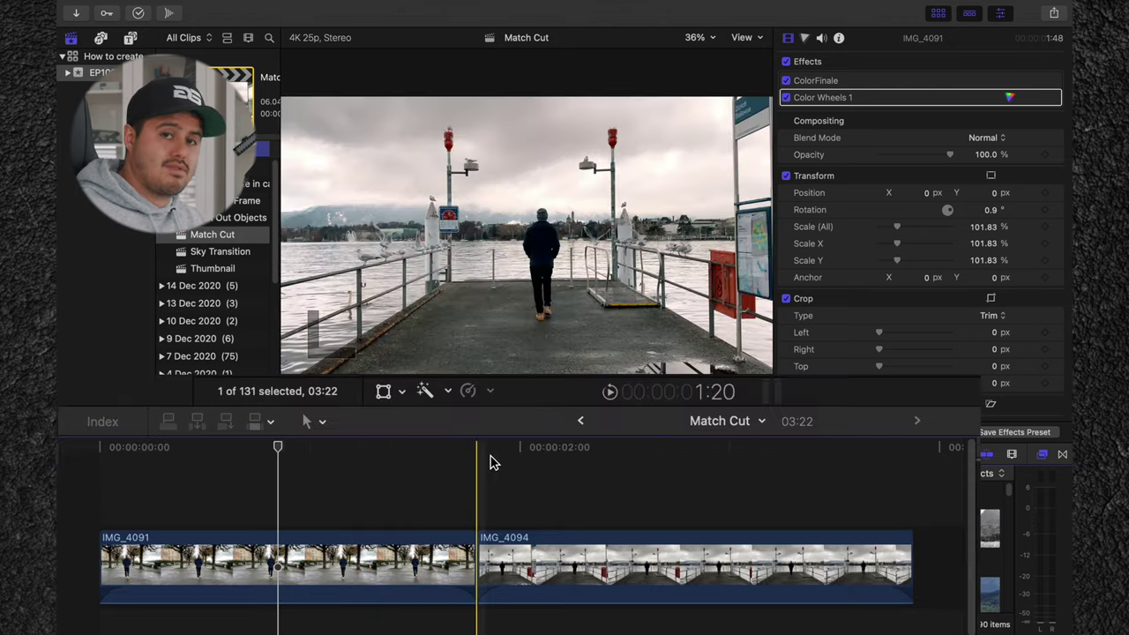
# Connect IMG_4094 on a layer above IMG_4091, overlapping it
pyautogui.click(408, 559)
pyautogui.moveTo(524, 565); pyautogui.dragTo(506, 483)
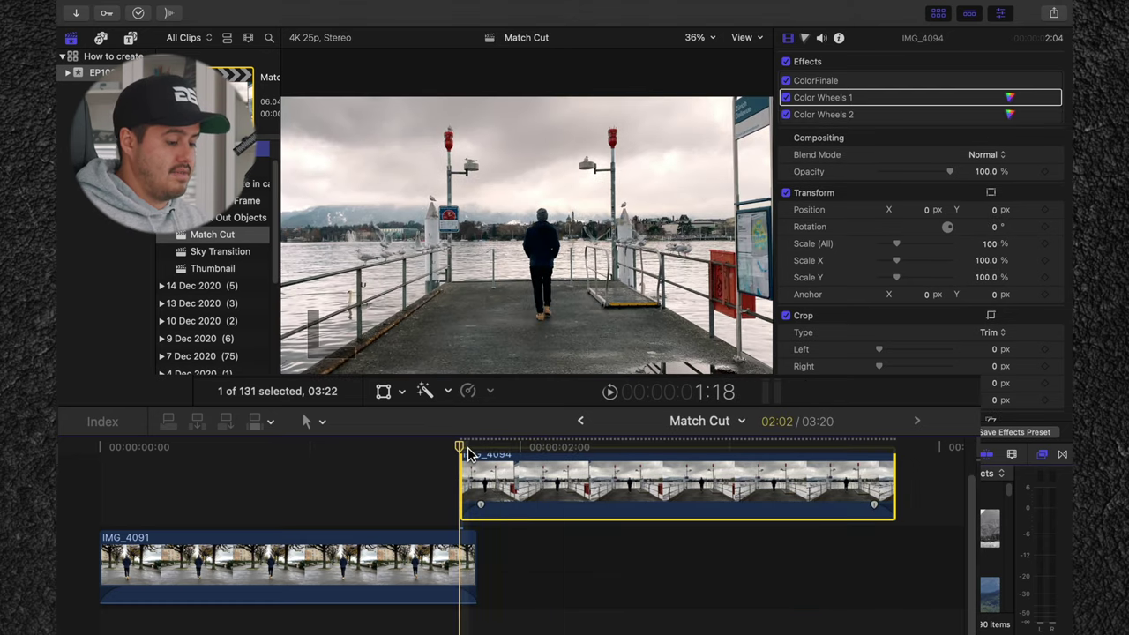
pyautogui.scroll(2, 467, 453)
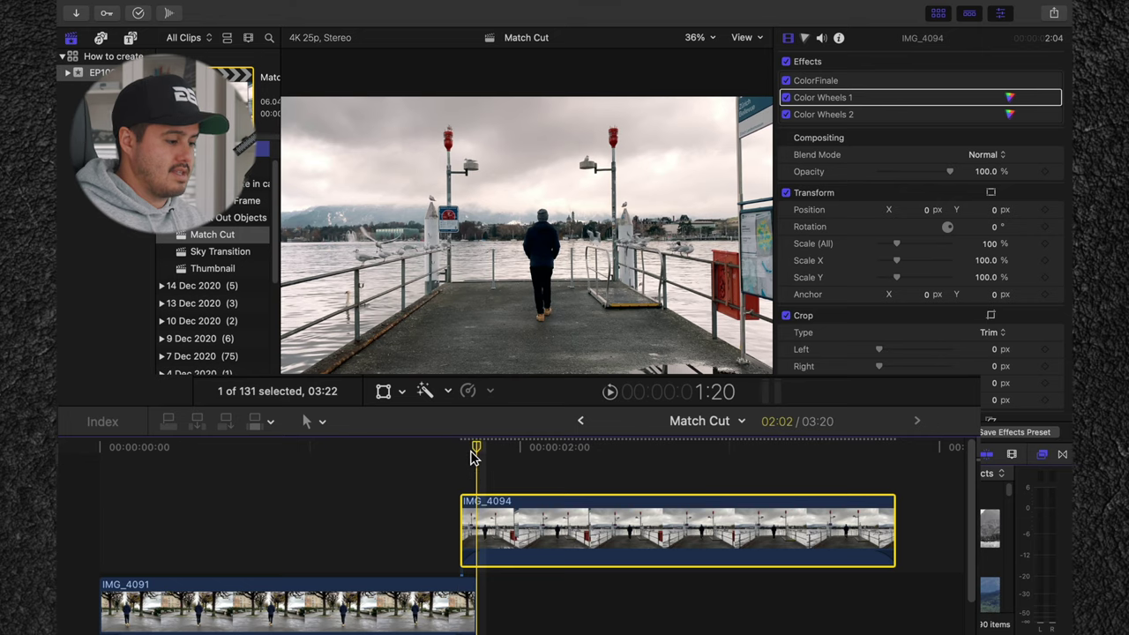
pyautogui.press('super+equal')
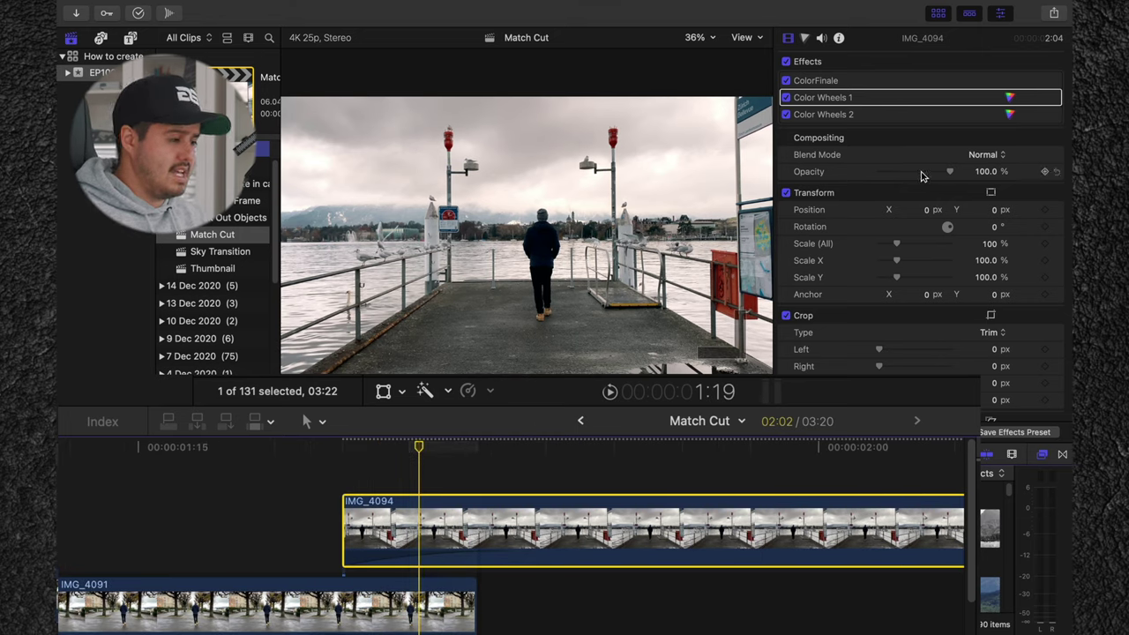
# Set IMG_4094's opacity to 50% in the Inspector
pyautogui.click(983, 172)
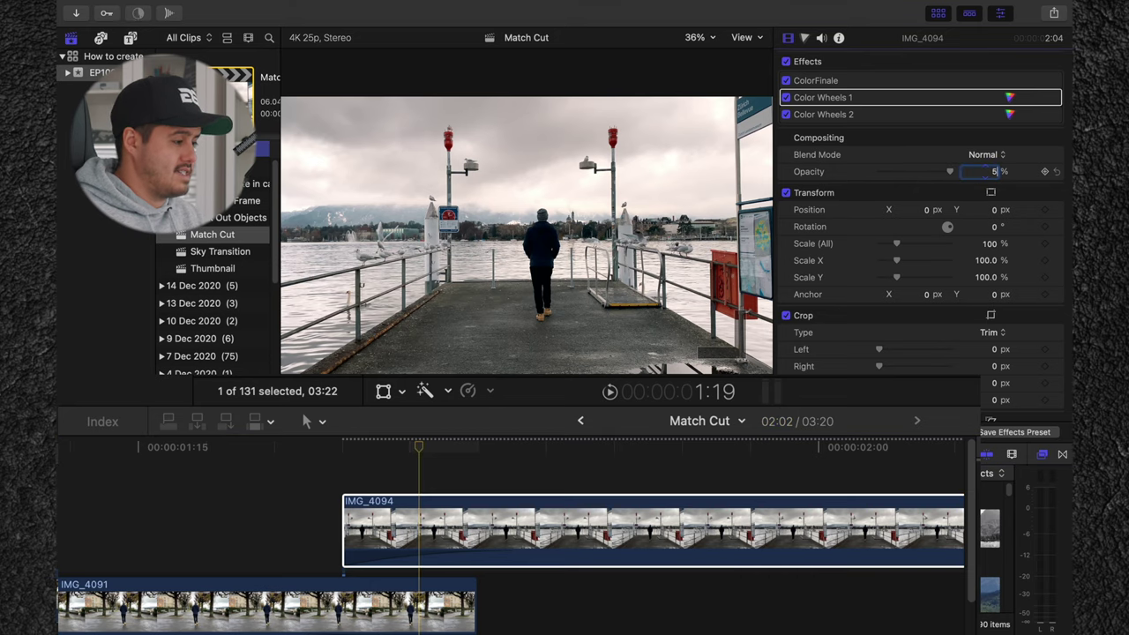
pyautogui.write('50')
pyautogui.press('Return')
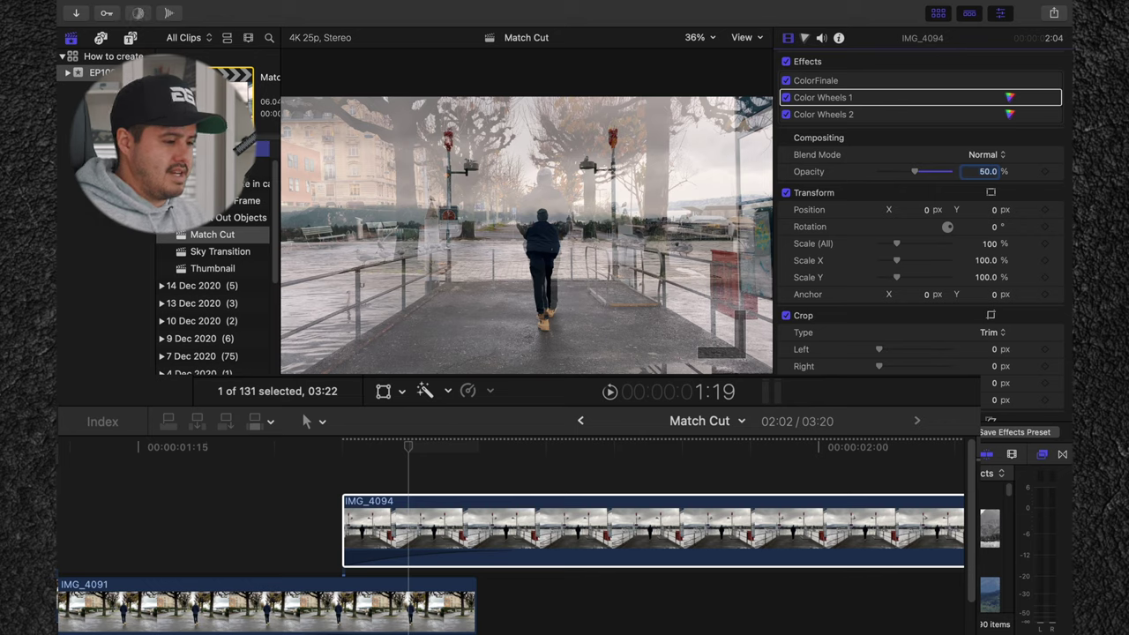
pyautogui.hotkey('shift', 't')
# Scale IMG_4094 to 139.99% and move it to X -30.6, Y 226.1 px
pyautogui.moveTo(526, 236); pyautogui.dragTo(529, 210)
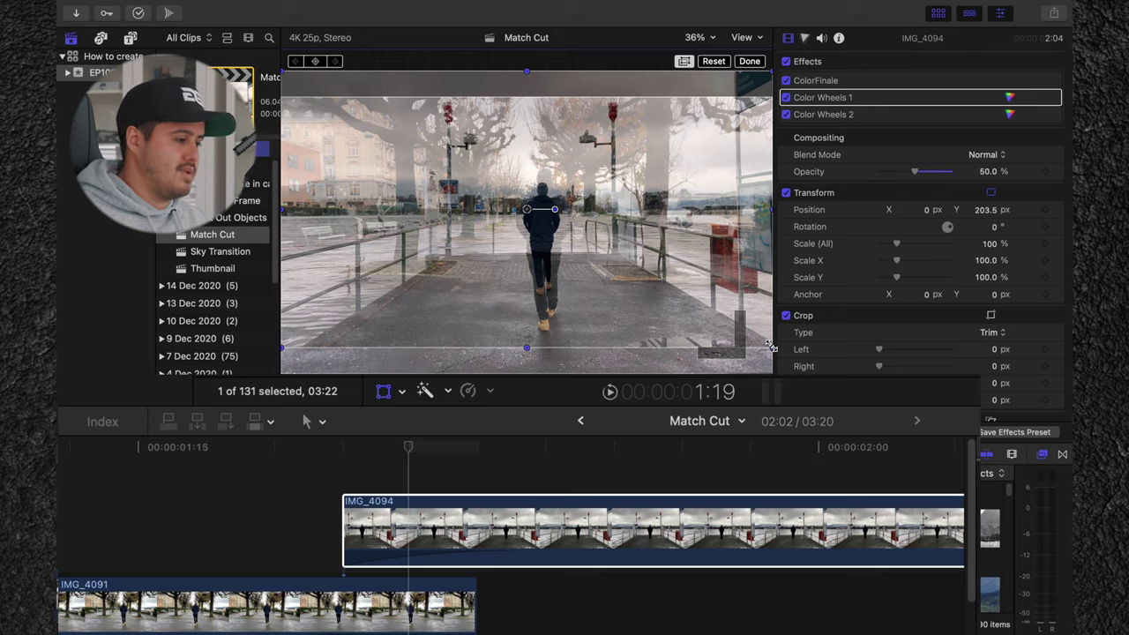
pyautogui.moveTo(769, 345); pyautogui.dragTo(847, 389)
pyautogui.moveTo(532, 214); pyautogui.dragTo(524, 208)
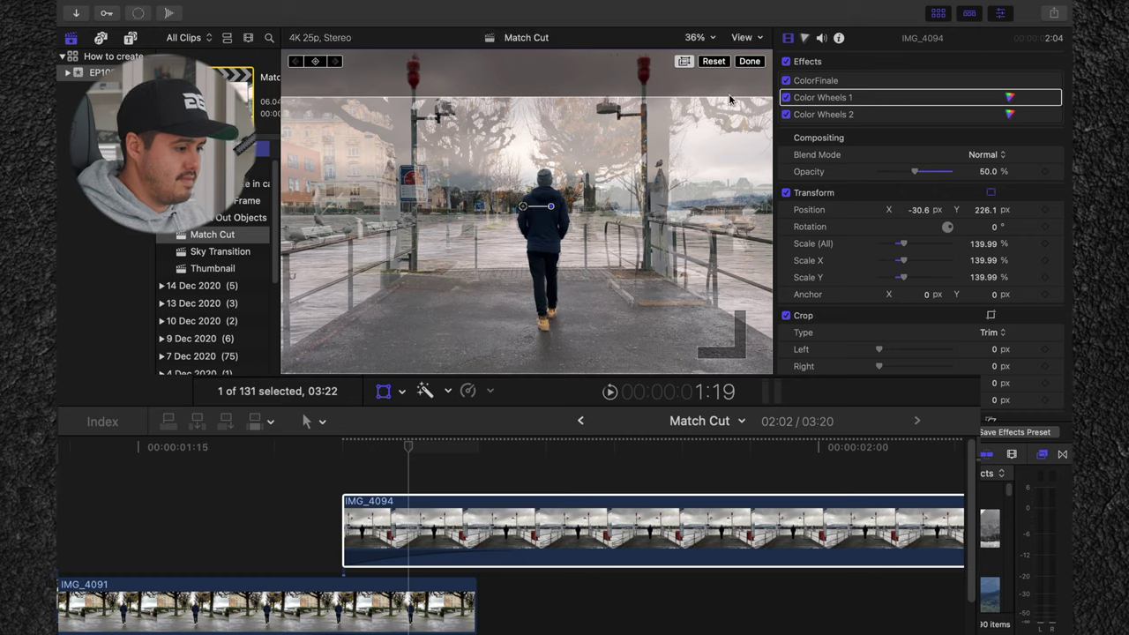
pyautogui.click(748, 61)
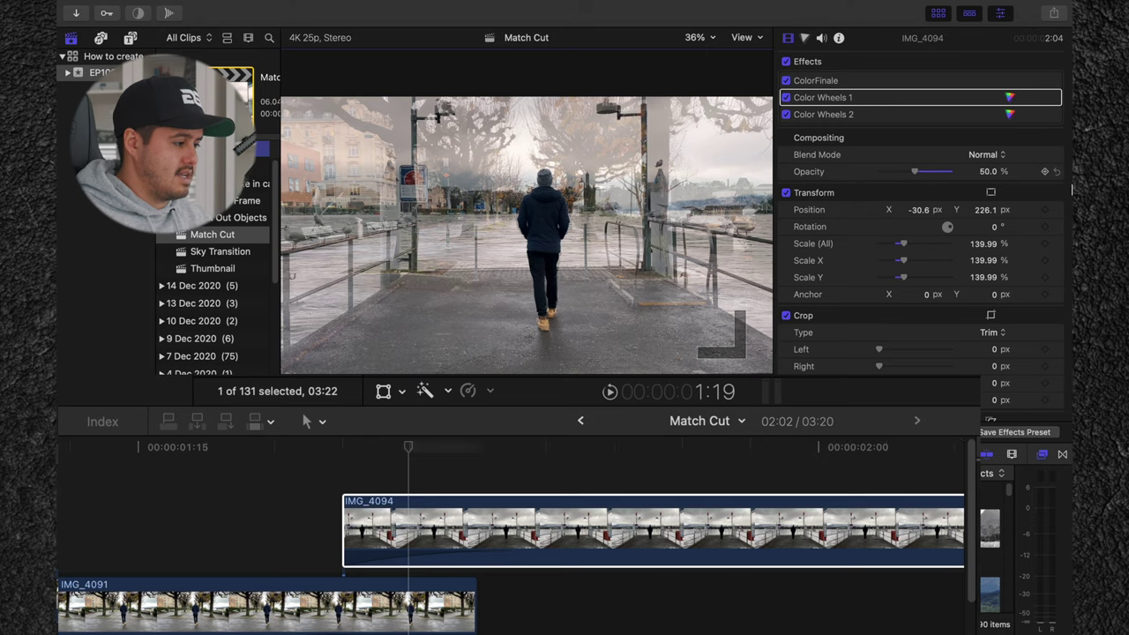
# Restore IMG_4094 to 100% opacity and fit the whole Match Cut project in the timeline
pyautogui.click(1057, 171)
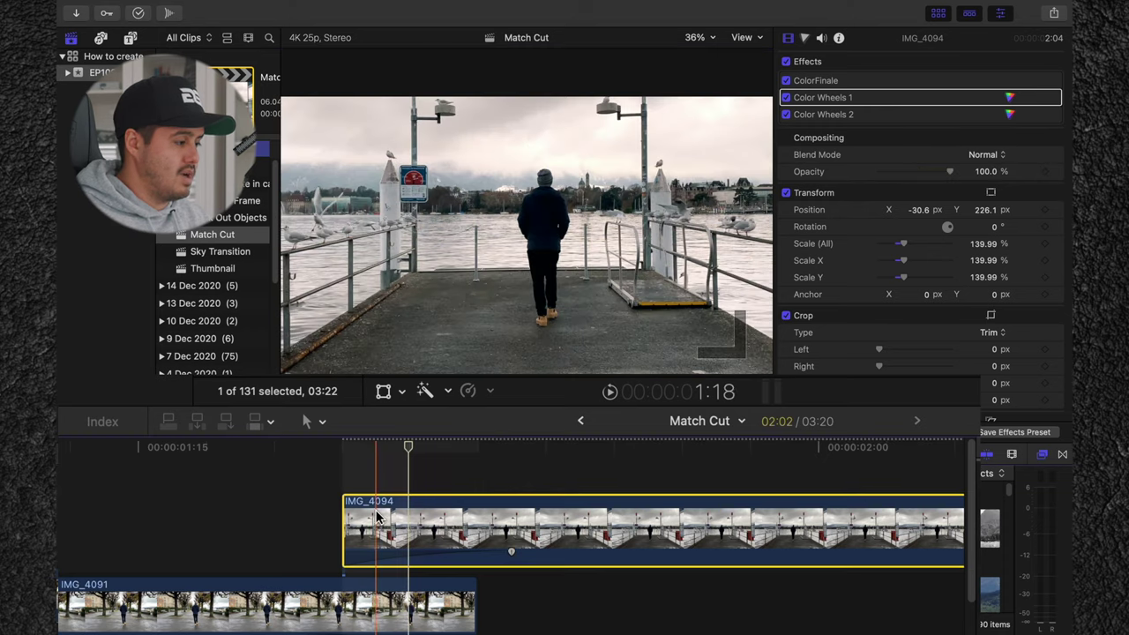
pyautogui.hotkey('shift', 'z')
pyautogui.moveTo(676, 529); pyautogui.dragTo(686, 551)
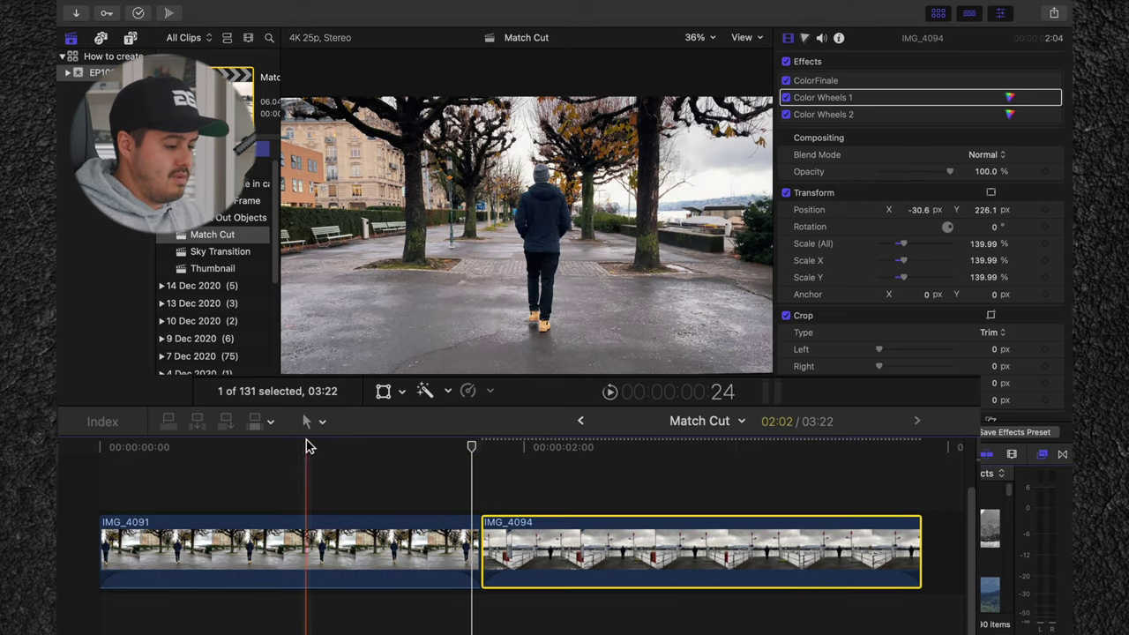
# Play back the match cut from just before the cut between IMG_4091 and IMG_4094
pyautogui.click(307, 446)
pyautogui.press('space')
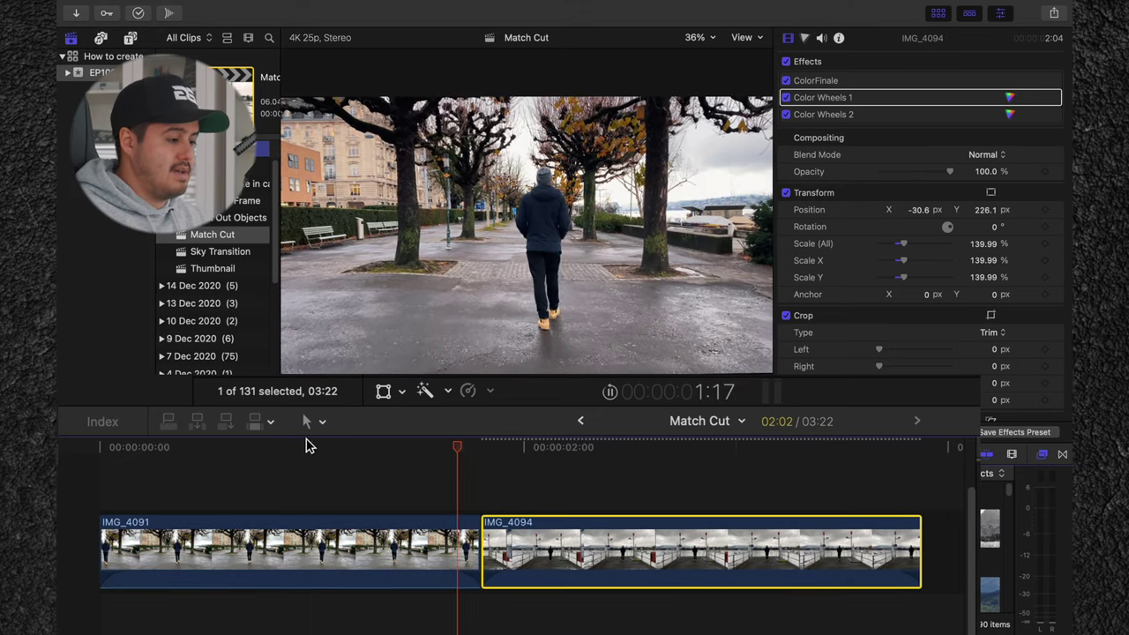
pyautogui.press('space')
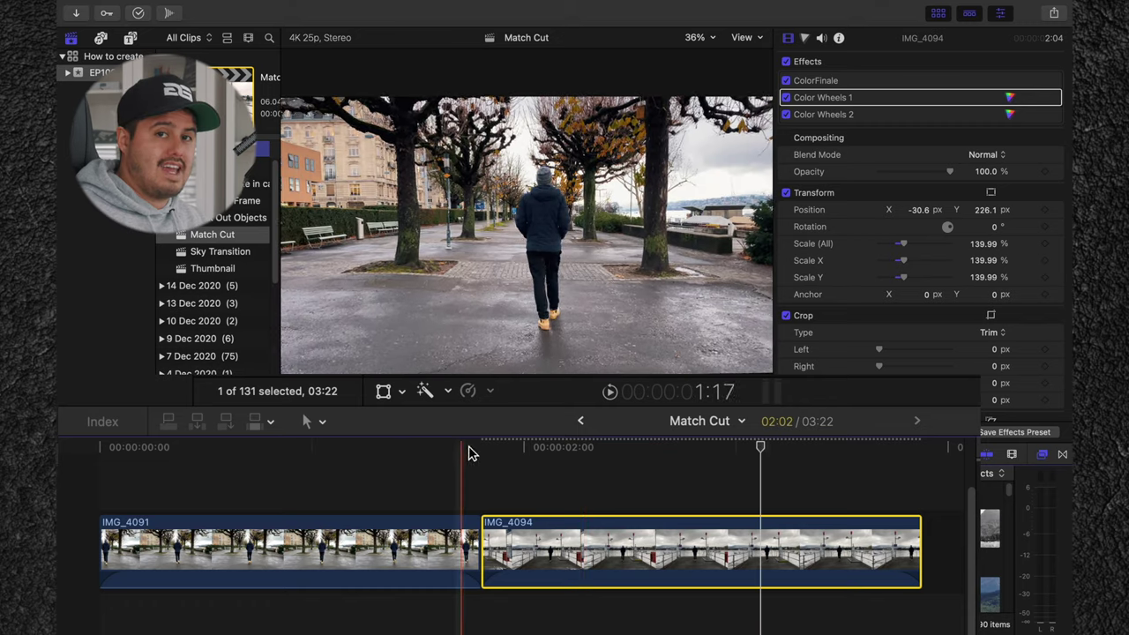
pyautogui.click(412, 447)
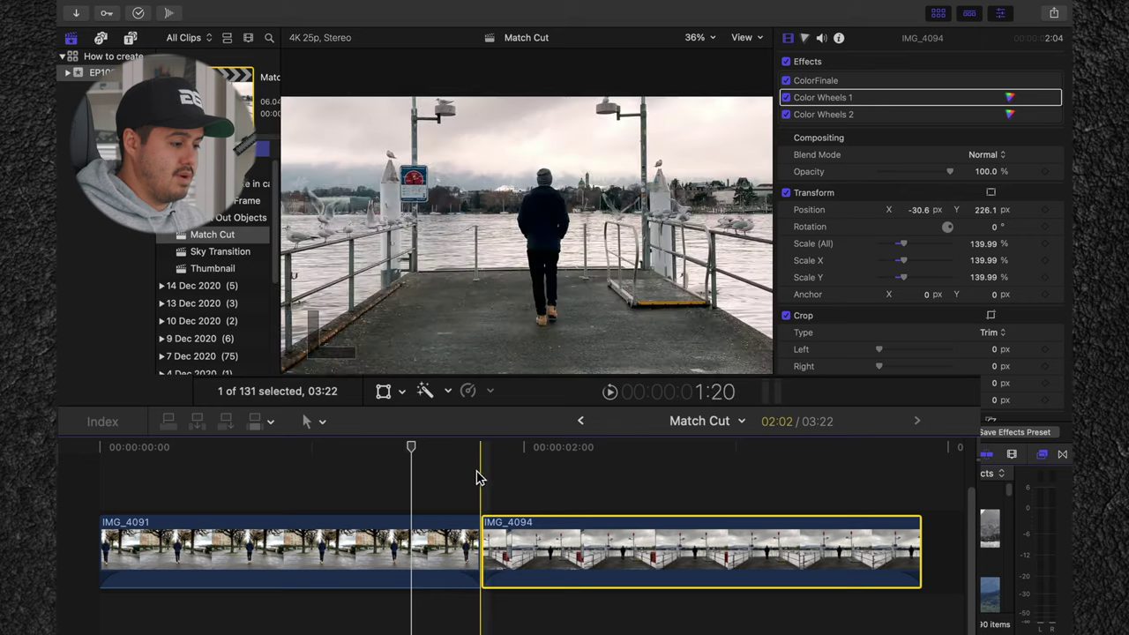
pyautogui.click(542, 481)
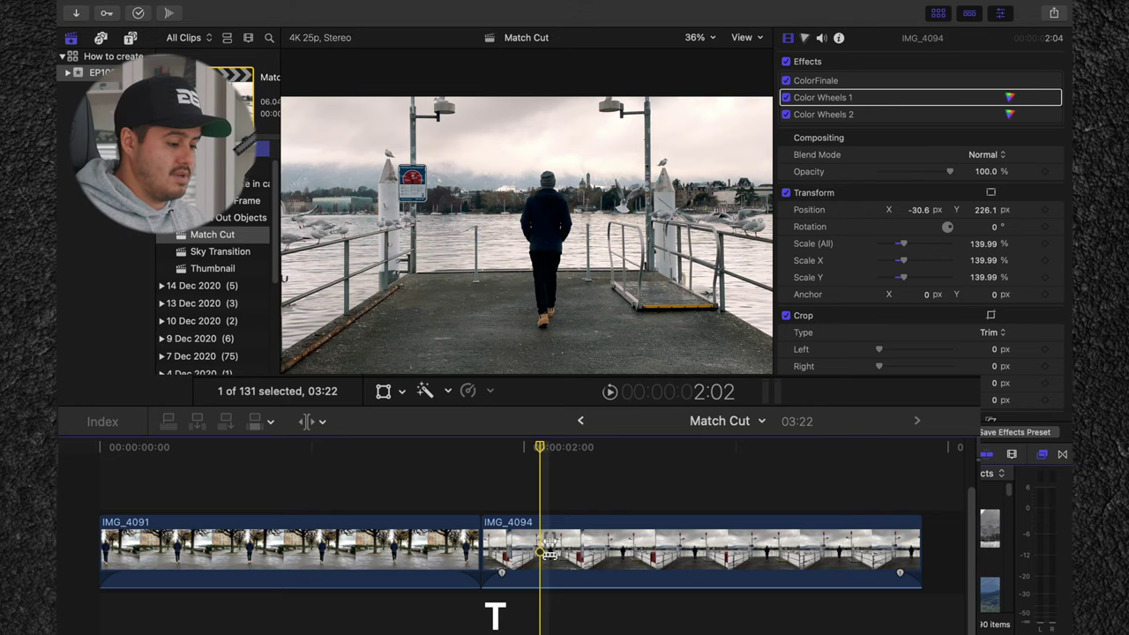
# Slip IMG_4094's footage within its edit and replay the match cut
pyautogui.moveTo(549, 551); pyautogui.dragTo(473, 552)
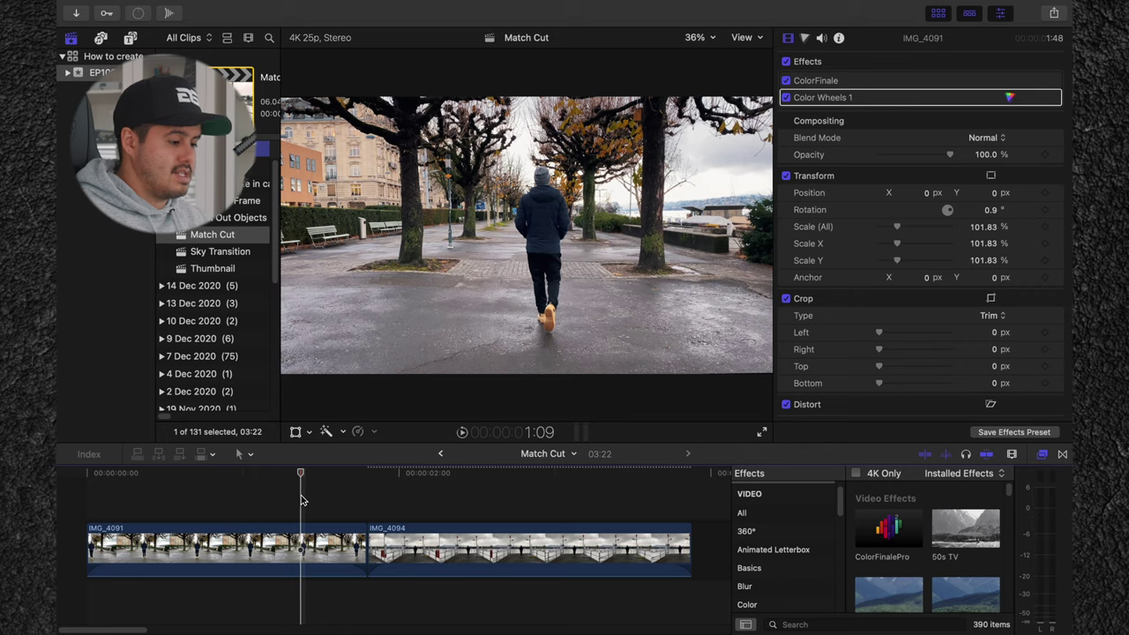
pyautogui.press('space')
pyautogui.click(297, 500)
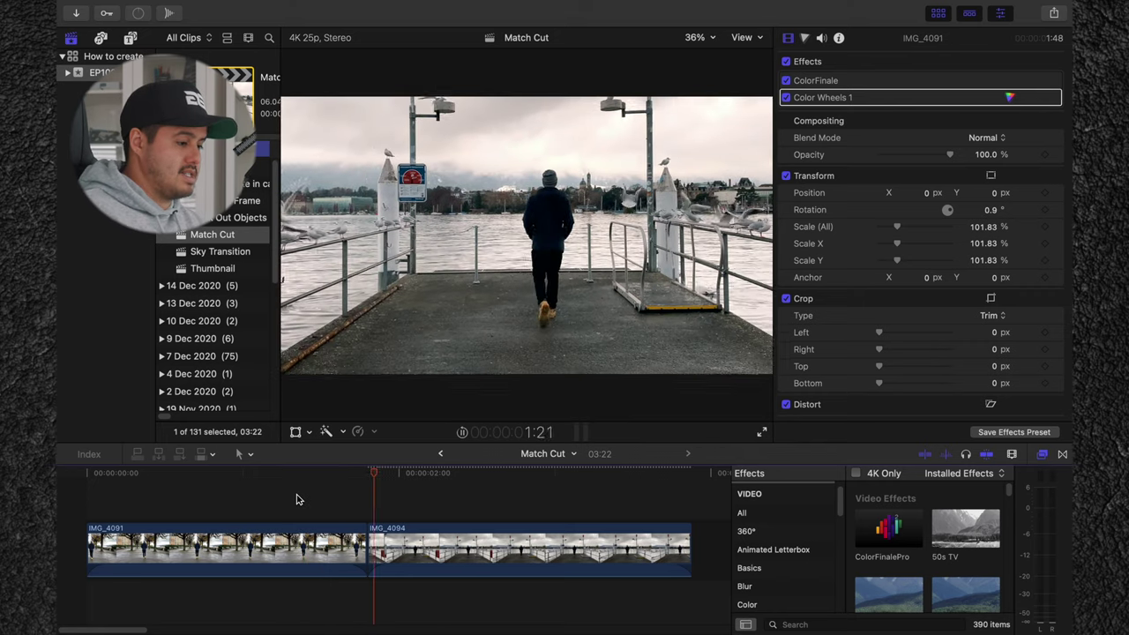
pyautogui.press('space')
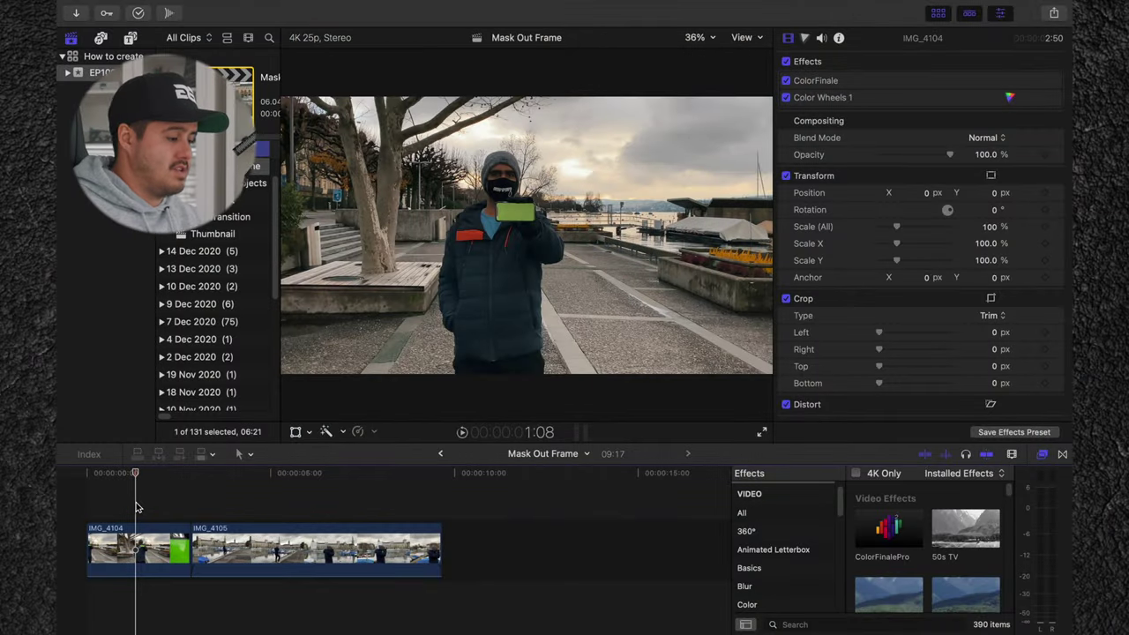
# Search the effects for 'keyer' and apply the Keyer effect to IMG_4104
pyautogui.click(135, 534)
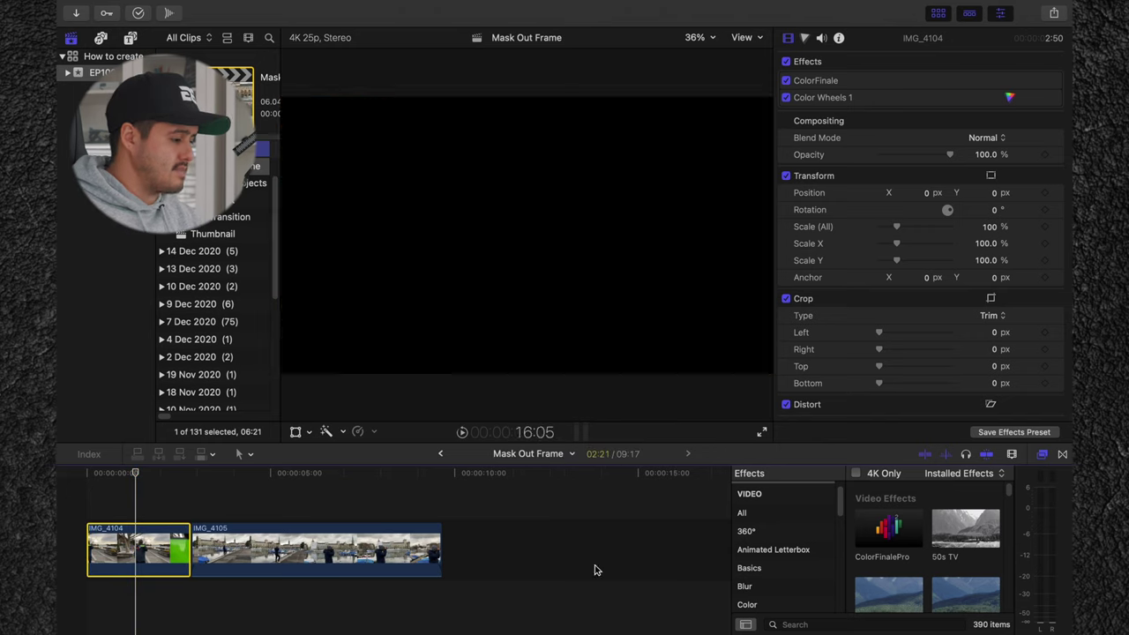
pyautogui.click(792, 624)
pyautogui.write('keyer')
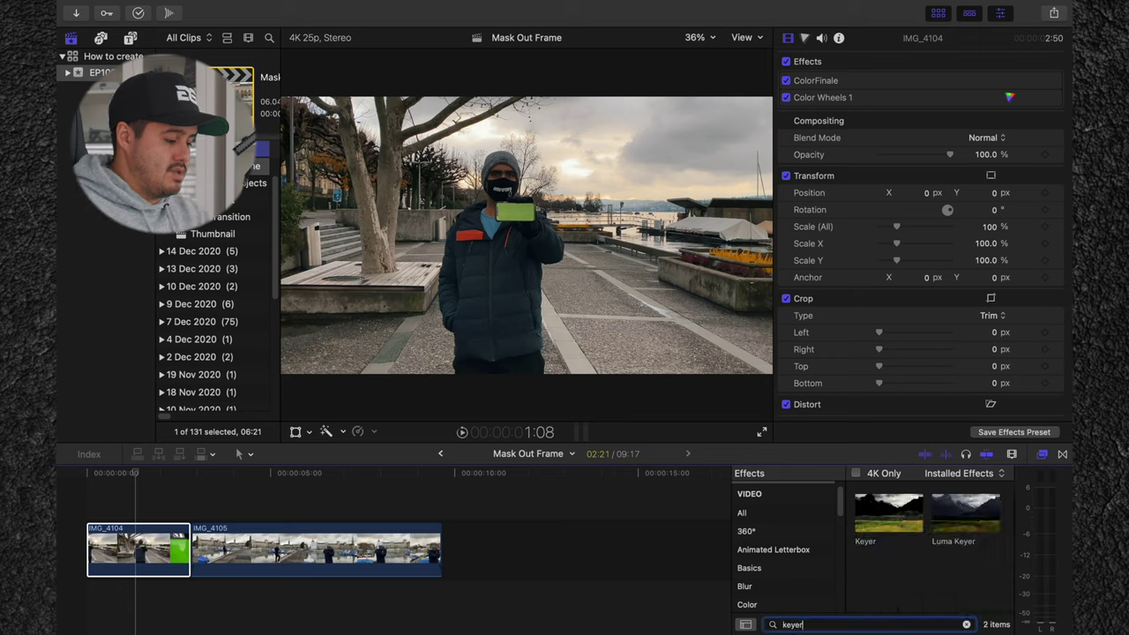
pyautogui.moveTo(886, 514); pyautogui.dragTo(130, 552)
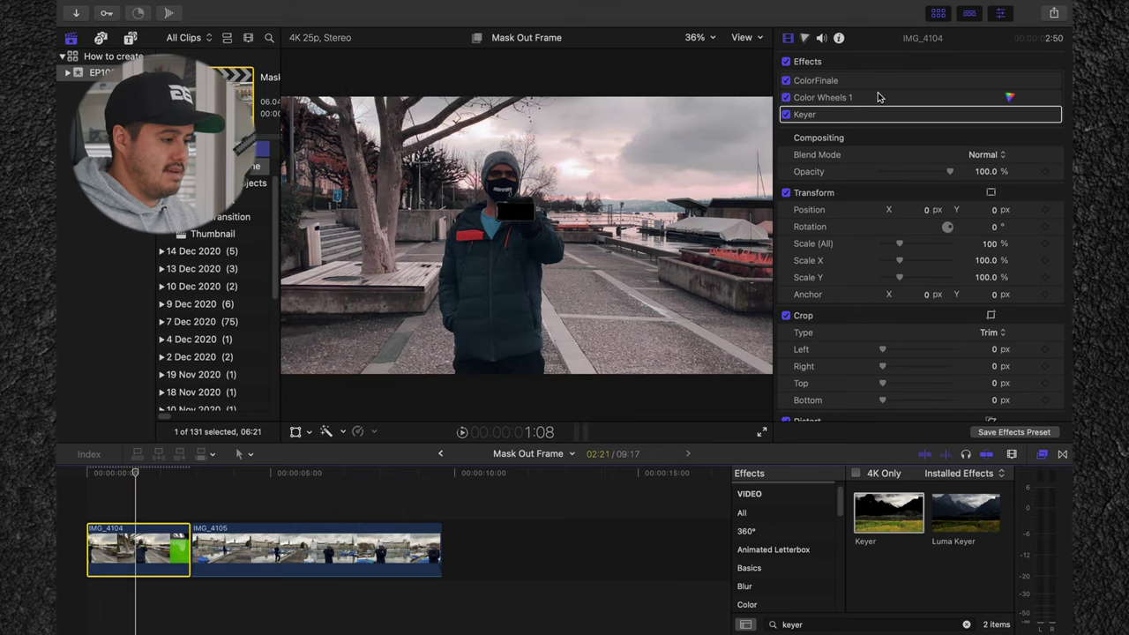
# Move the Keyer to the top of IMG_4104's effects stack, above ColorFinale
pyautogui.moveTo(812, 114); pyautogui.dragTo(812, 79)
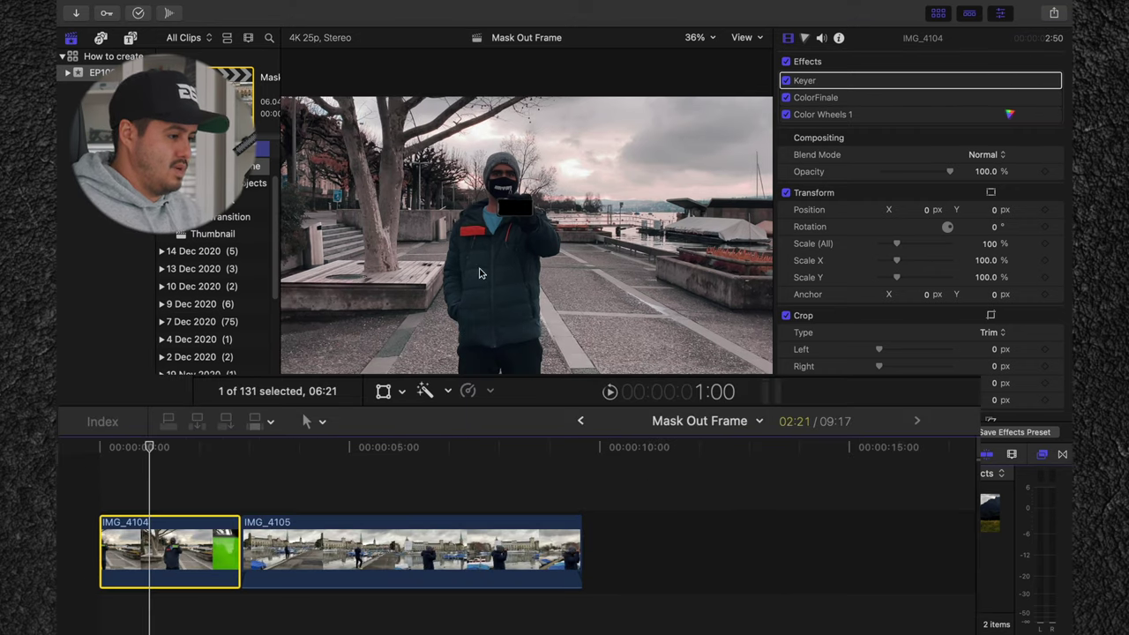
pyautogui.click(1041, 80)
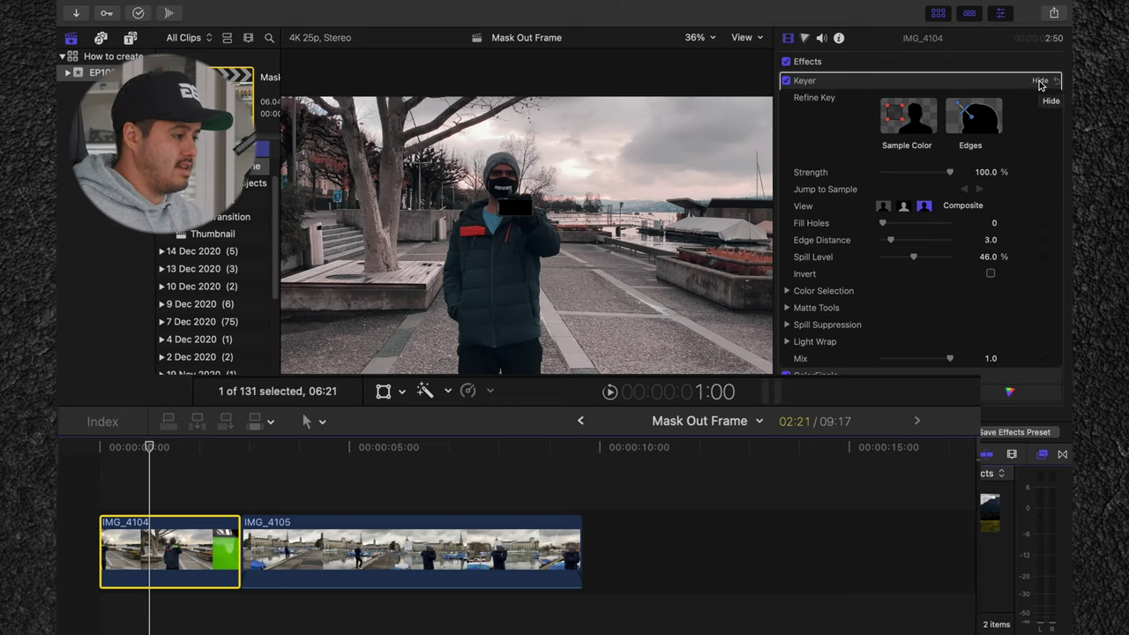
pyautogui.click(1040, 80)
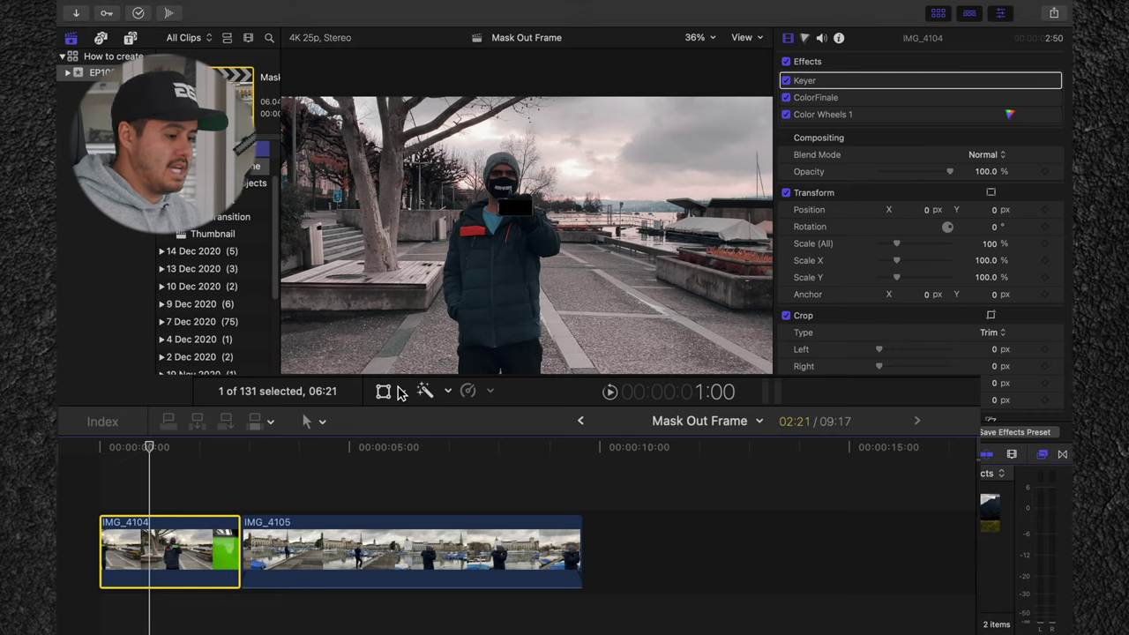
# Lift IMG_4104 above IMG_4105 as a connected clip and scrub through the keyed phone shot
pyautogui.moveTo(155, 543); pyautogui.dragTo(138, 477)
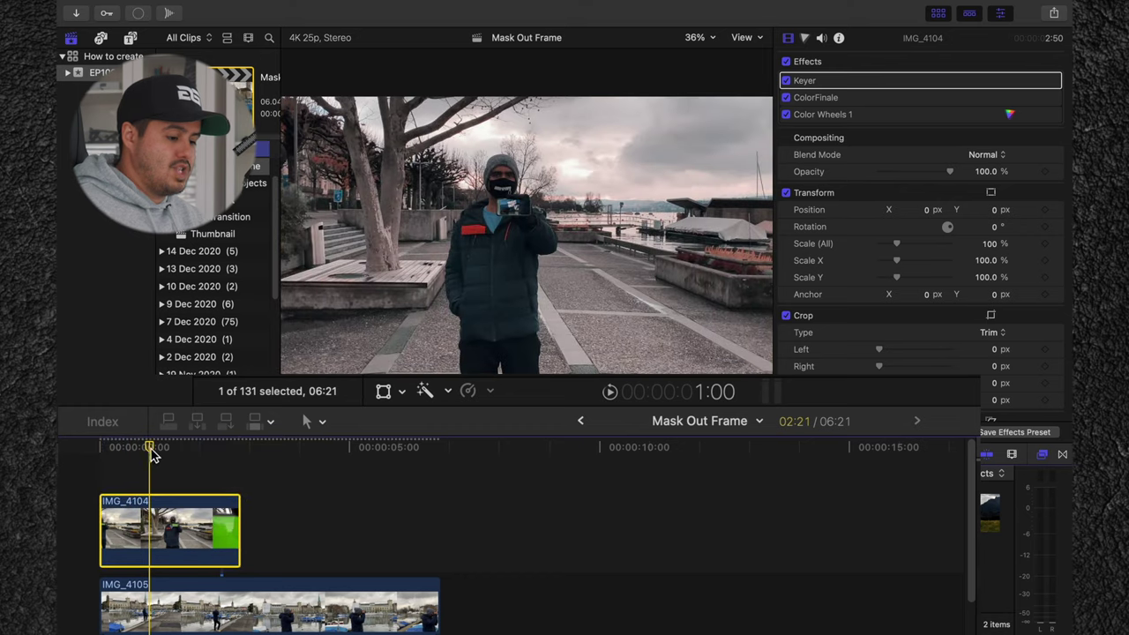
pyautogui.click(101, 447)
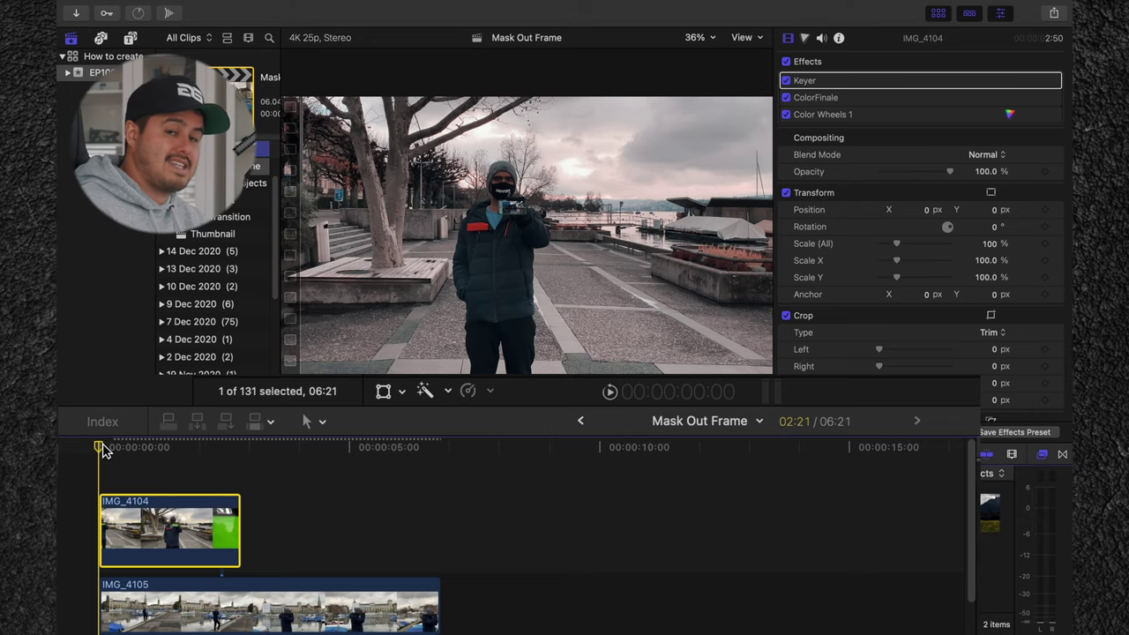
pyautogui.moveTo(102, 450); pyautogui.dragTo(340, 454)
pyautogui.scroll(-1, 323, 474)
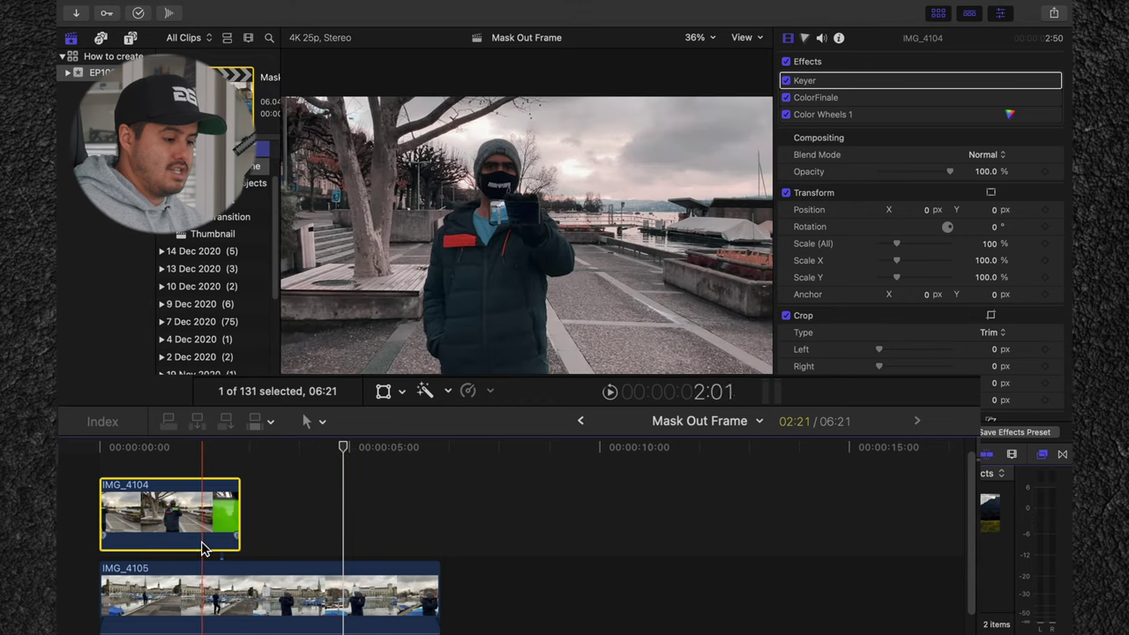
# Show the retime speed bars for both IMG_4104 and IMG_4105 with Cmd+R
pyautogui.keyDown('super'); pyautogui.click(196, 597); pyautogui.keyUp('super')
pyautogui.press('super+r')
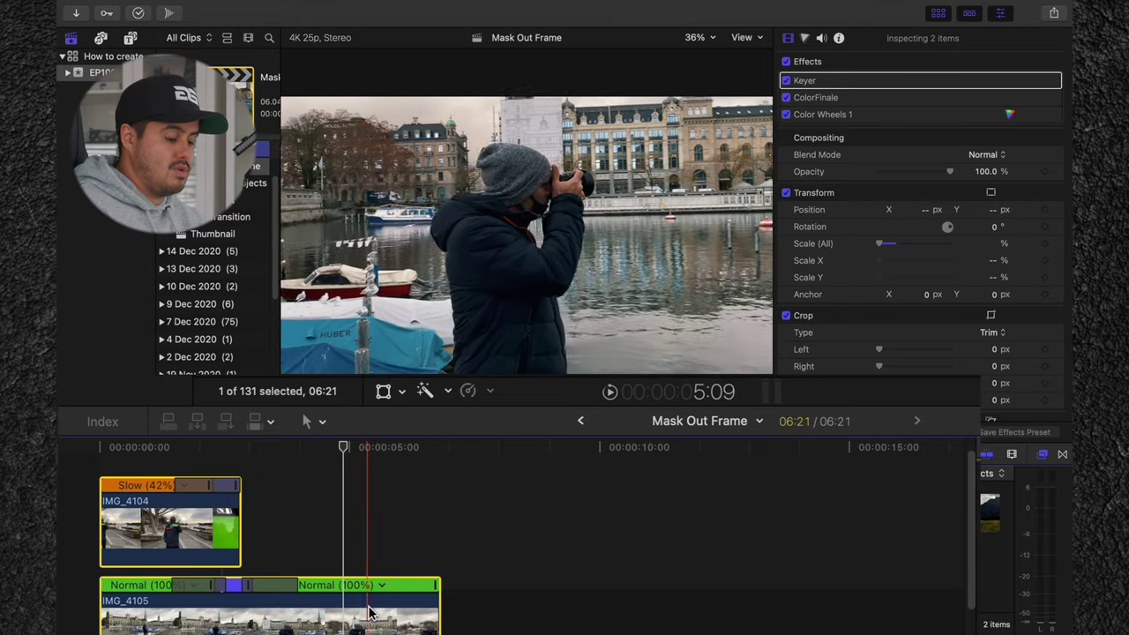
pyautogui.click(102, 529)
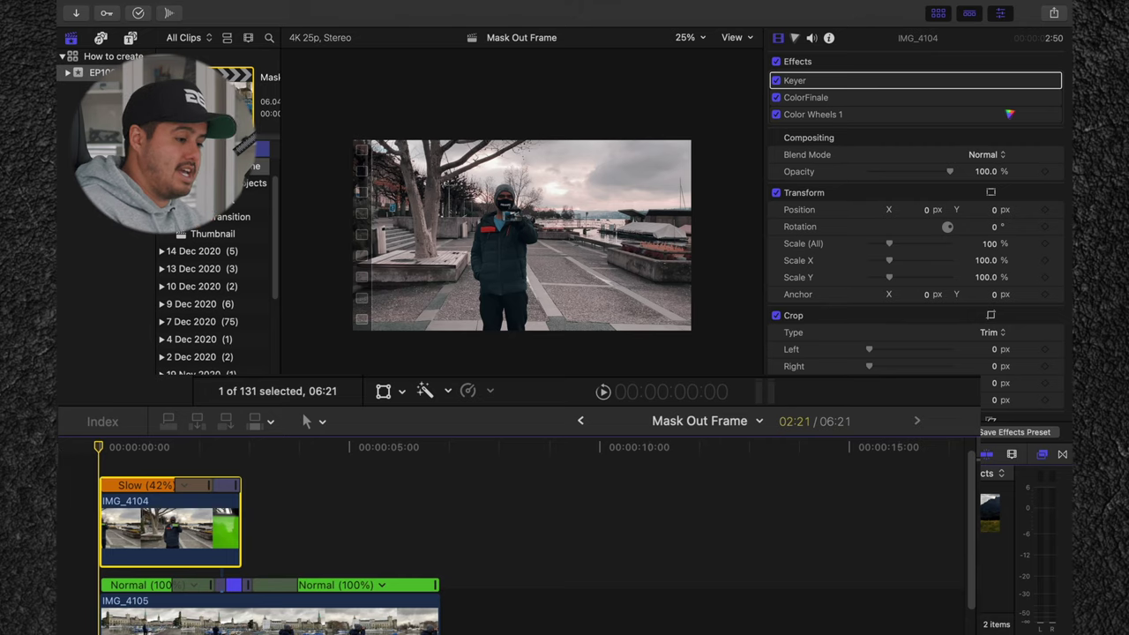
# Set starting transform keyframes on IMG_4104 and move the playhead to 2:20
pyautogui.click(384, 392)
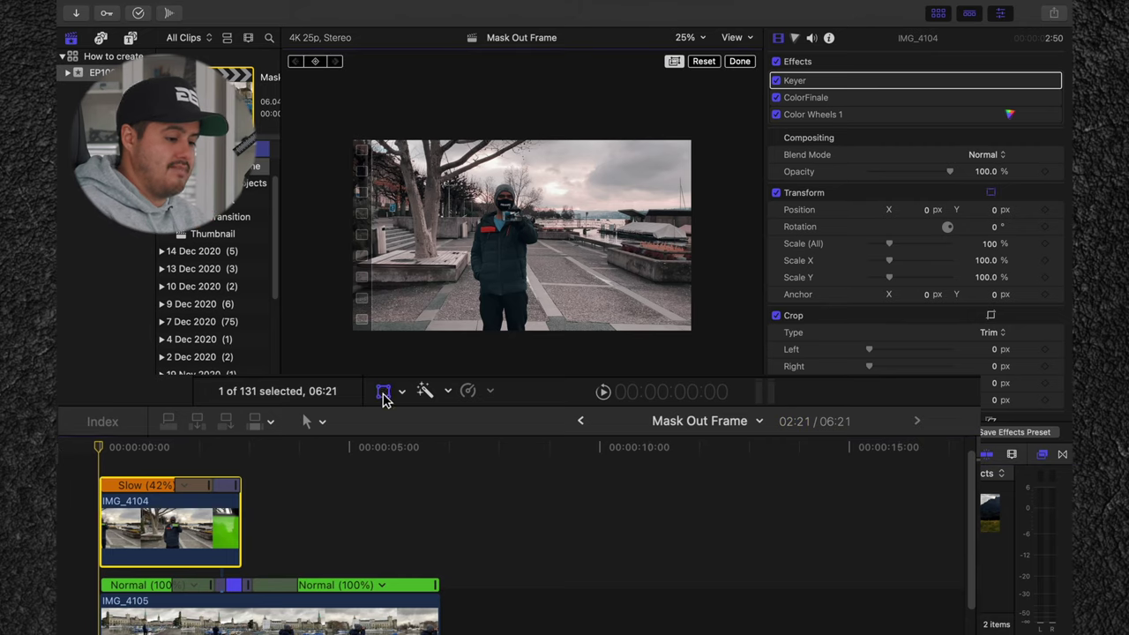
pyautogui.click(162, 519)
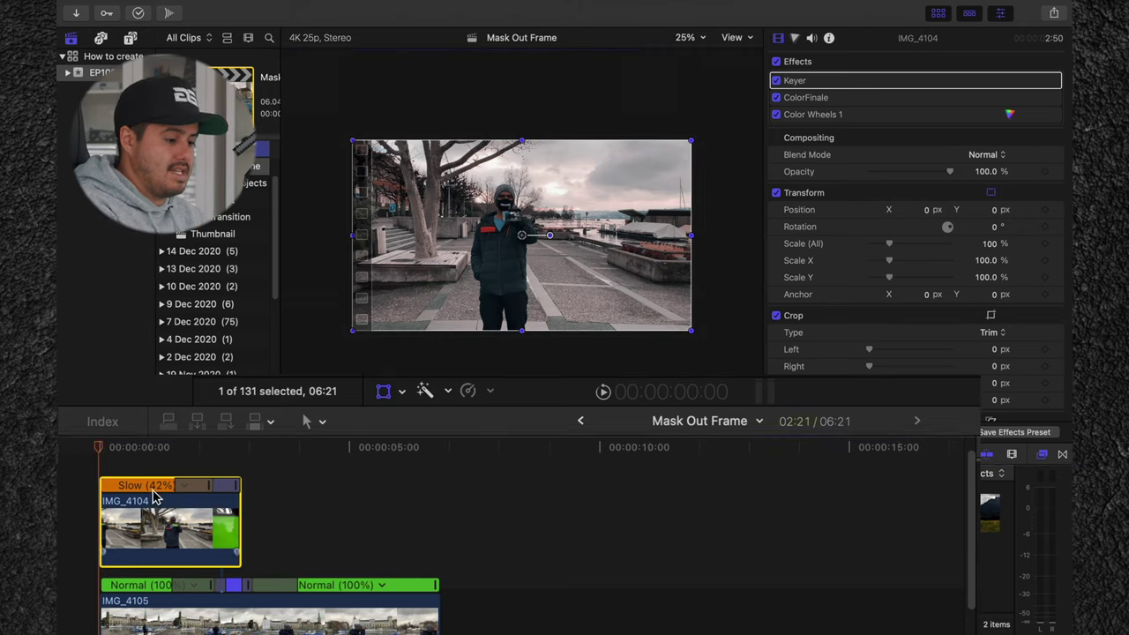
pyautogui.click(384, 391)
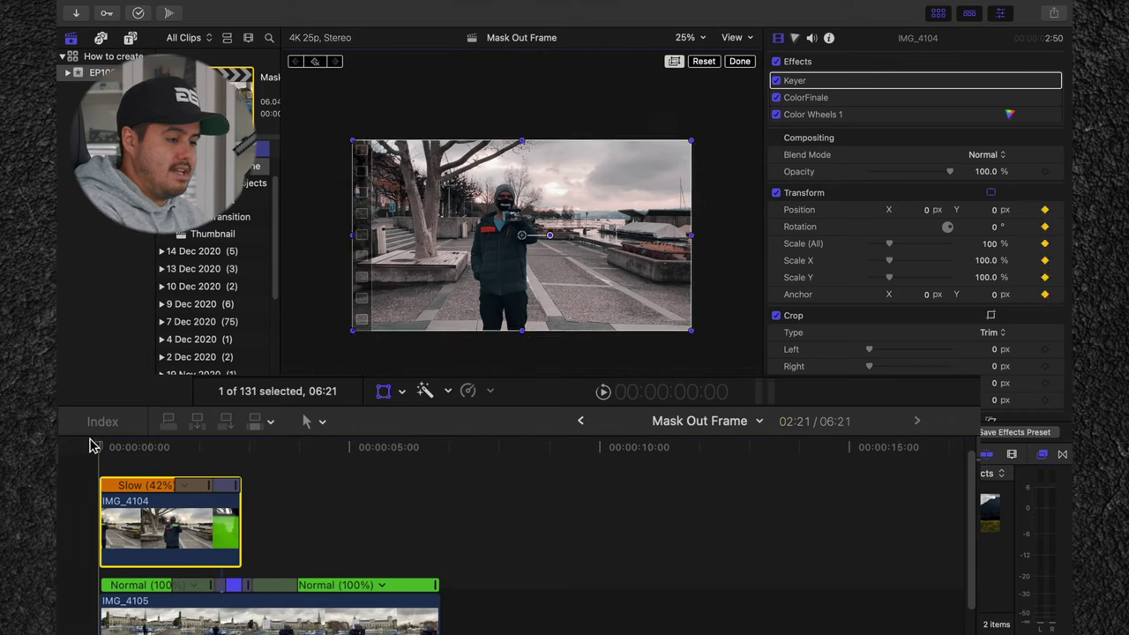
pyautogui.moveTo(109, 448); pyautogui.dragTo(240, 457)
pyautogui.press('Left')
# Scale IMG_4104 up to about 139% and rotate it to -11.8°, then preview the zoom
pyautogui.moveTo(349, 332); pyautogui.dragTo(292, 369)
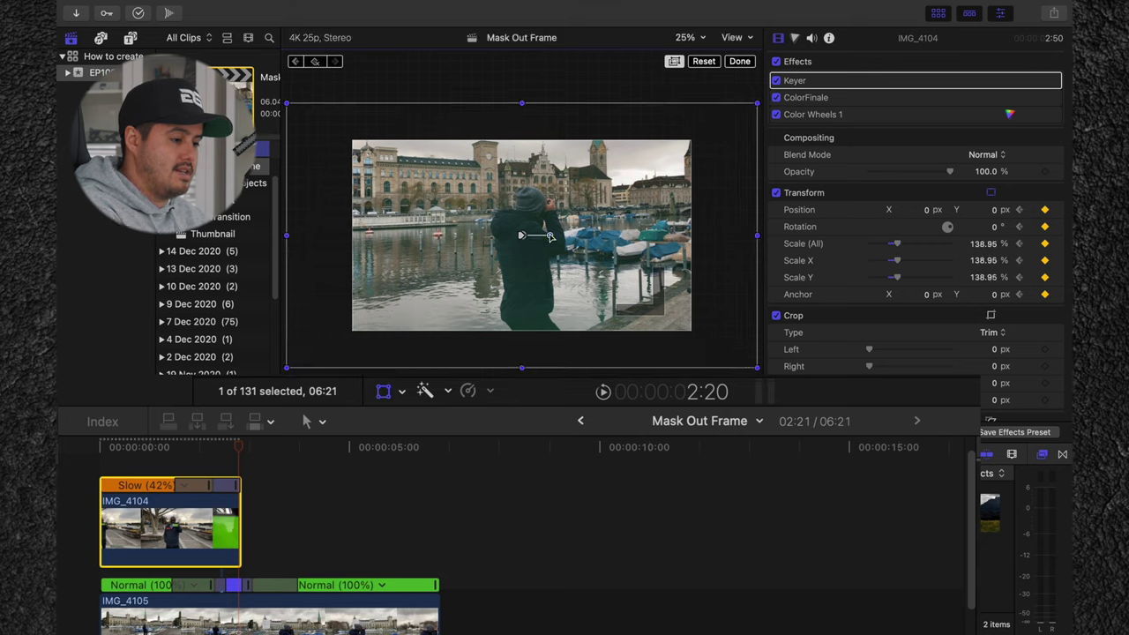
pyautogui.moveTo(550, 236); pyautogui.dragTo(552, 243)
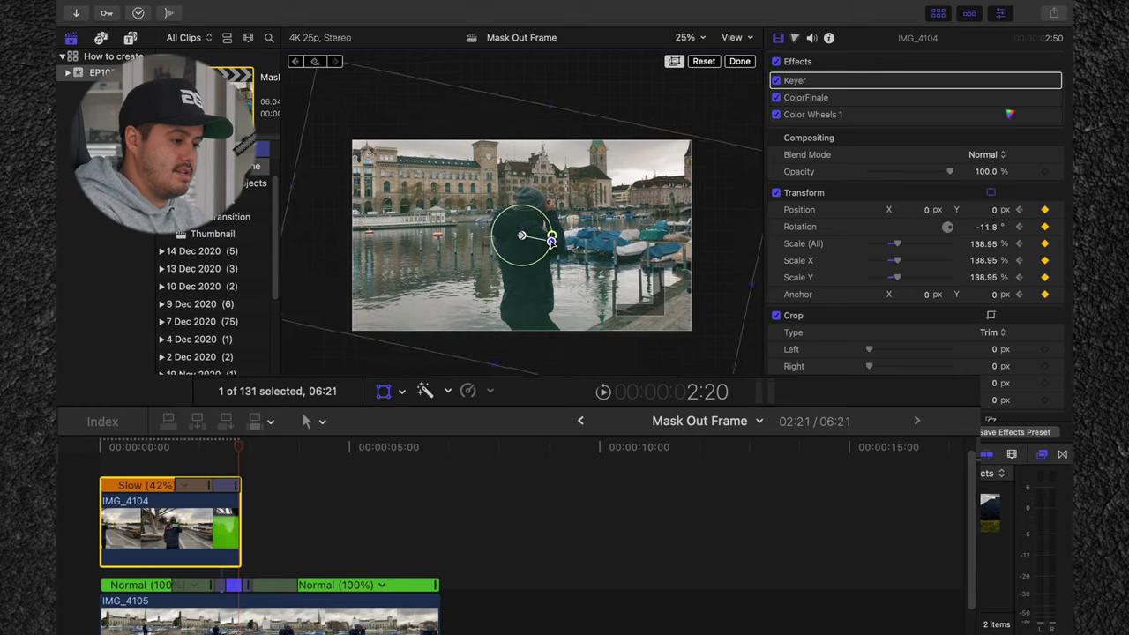
pyautogui.click(741, 62)
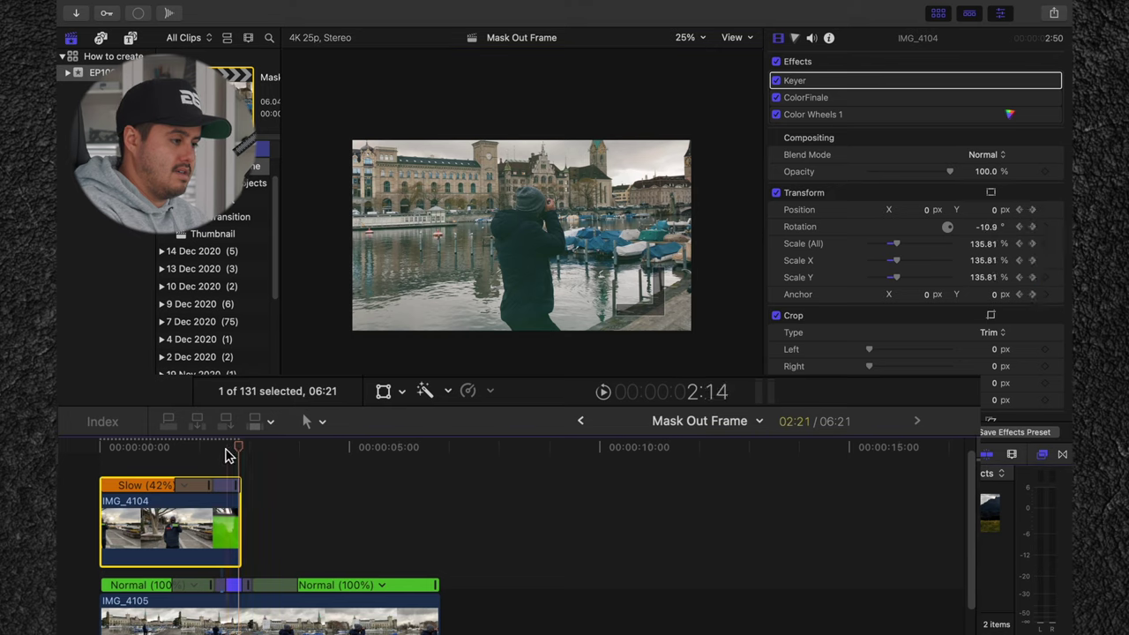
pyautogui.press('Home')
pyautogui.press('space')
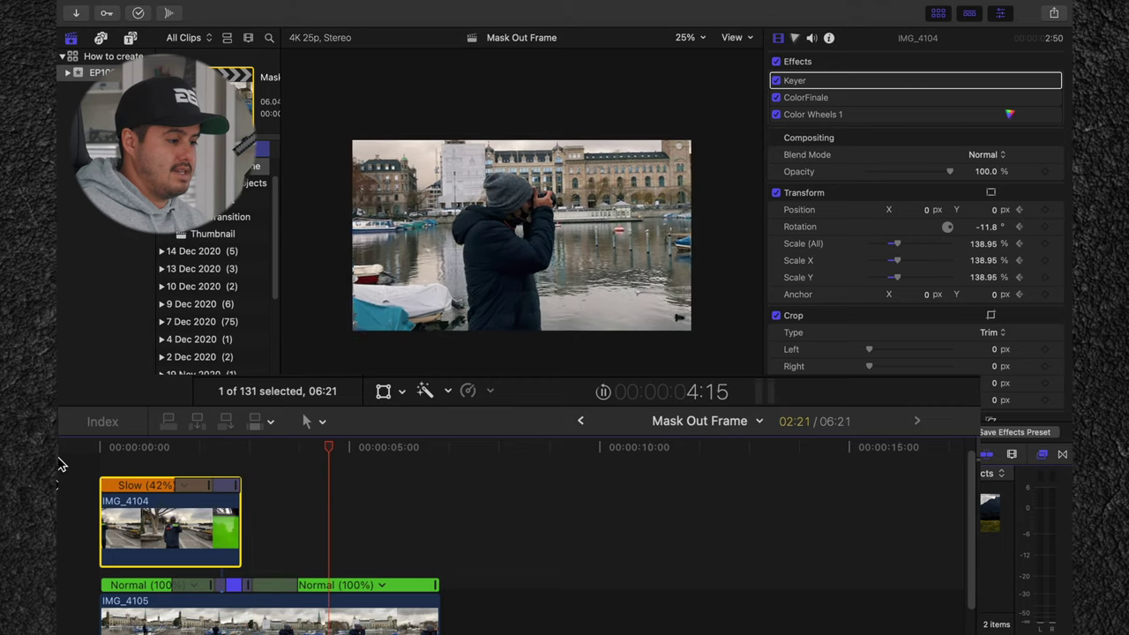
pyautogui.press('space')
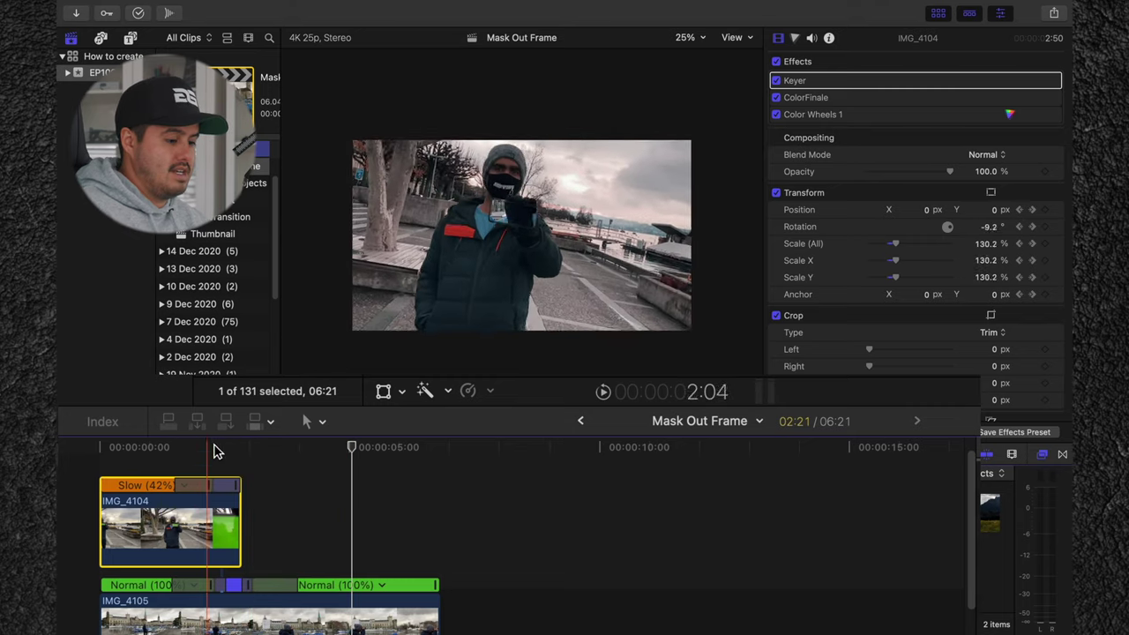
# Refine IMG_4104's Keyer with a colour sample from inside the phone screen and replay from the start
pyautogui.click(232, 451)
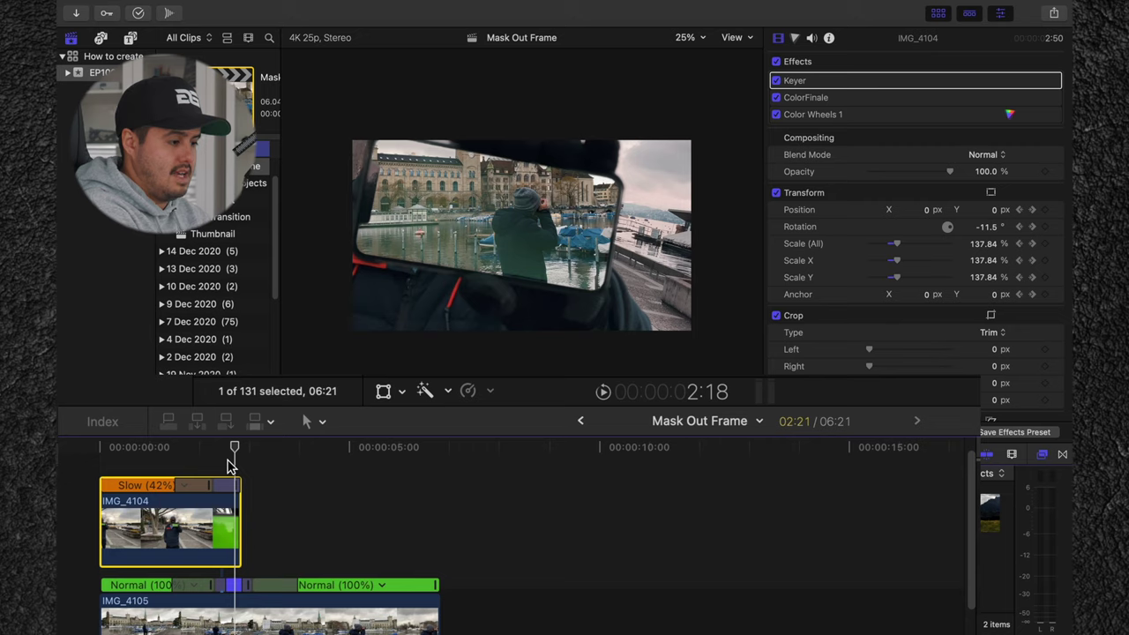
pyautogui.click(1038, 81)
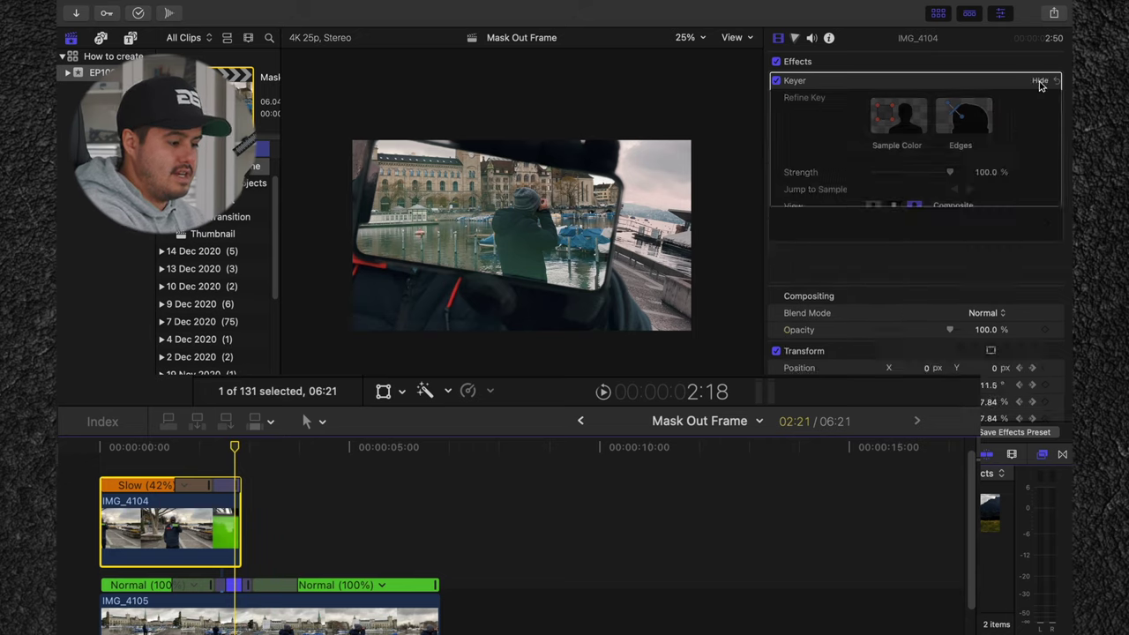
pyautogui.click(898, 120)
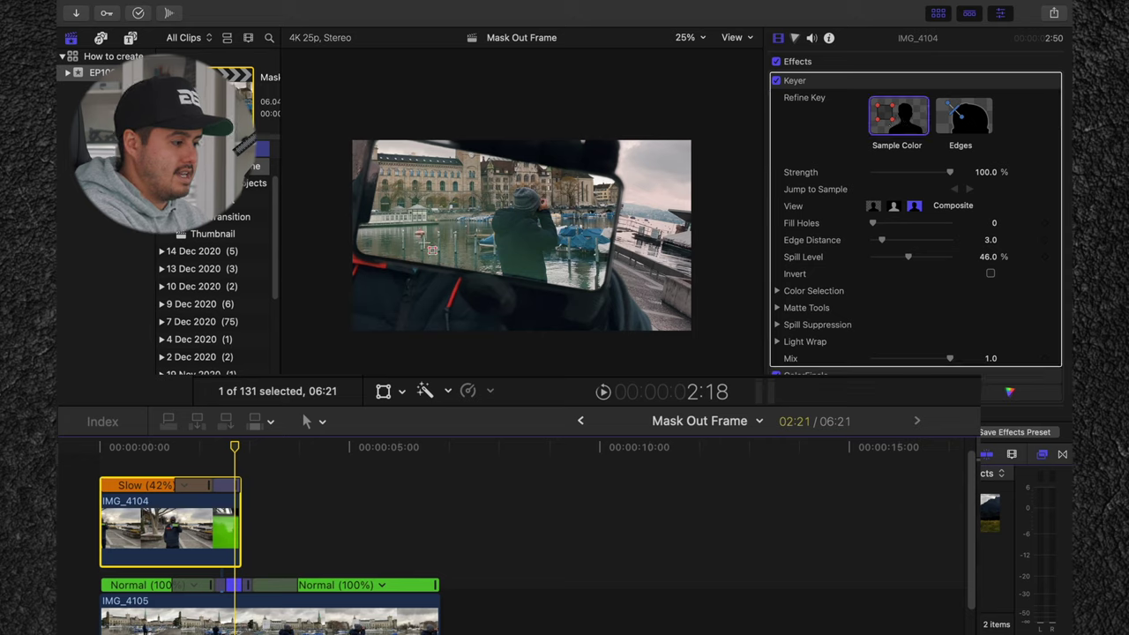
pyautogui.moveTo(432, 249); pyautogui.dragTo(444, 256)
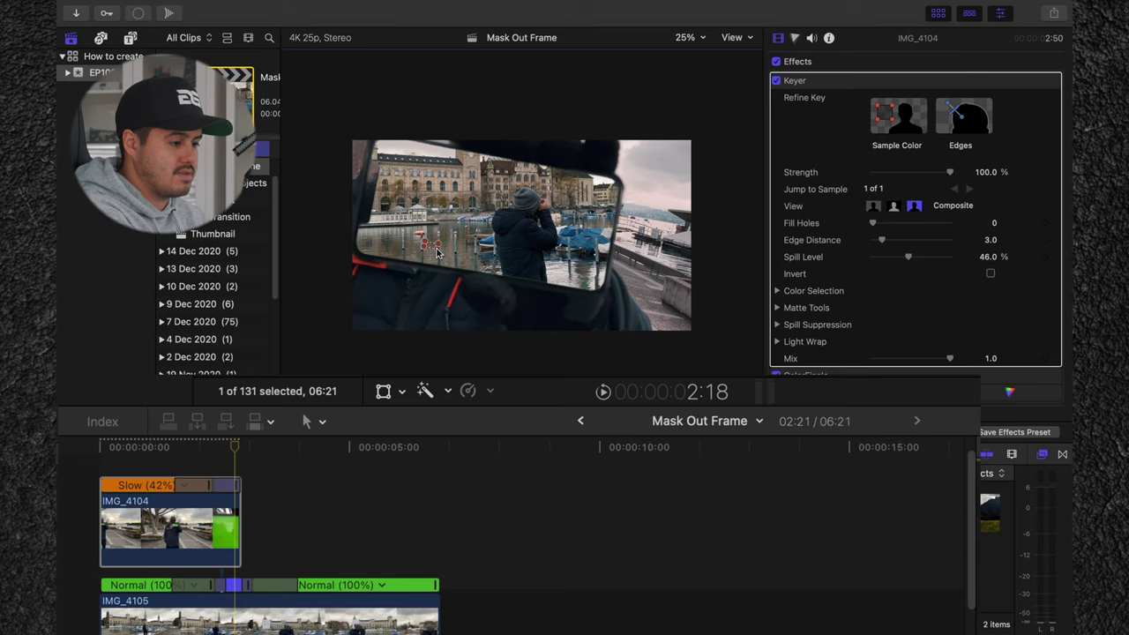
pyautogui.moveTo(237, 460); pyautogui.dragTo(57, 469)
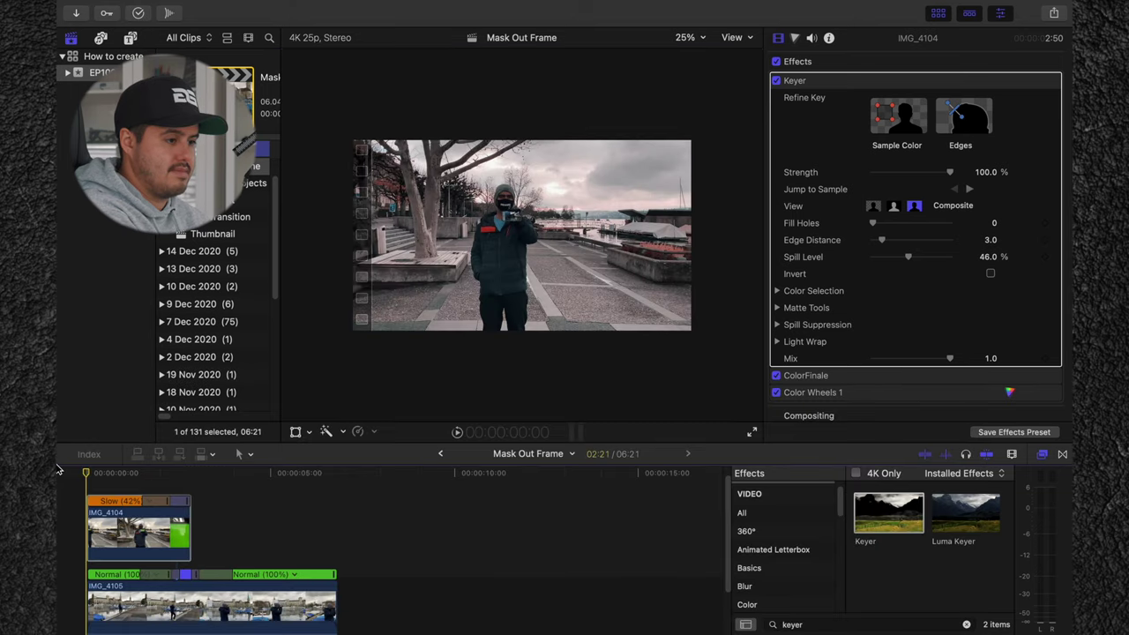
pyautogui.press('space')
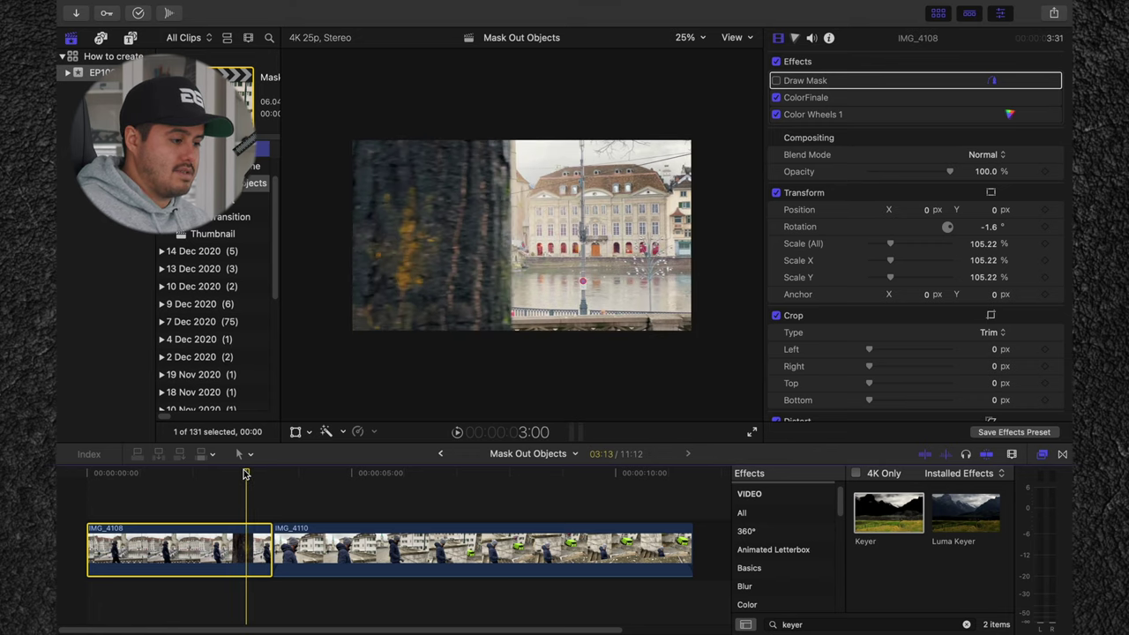
# Scrub to about 2:15, where the tree trunk fills the frame
pyautogui.moveTo(247, 476); pyautogui.dragTo(226, 479)
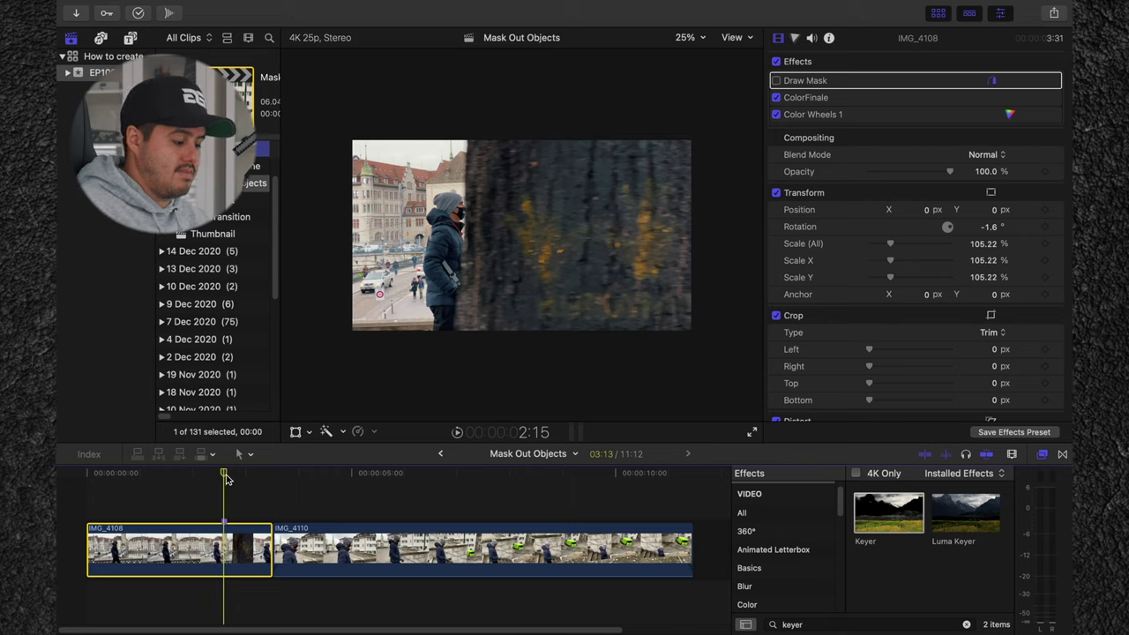
pyautogui.click(806, 625)
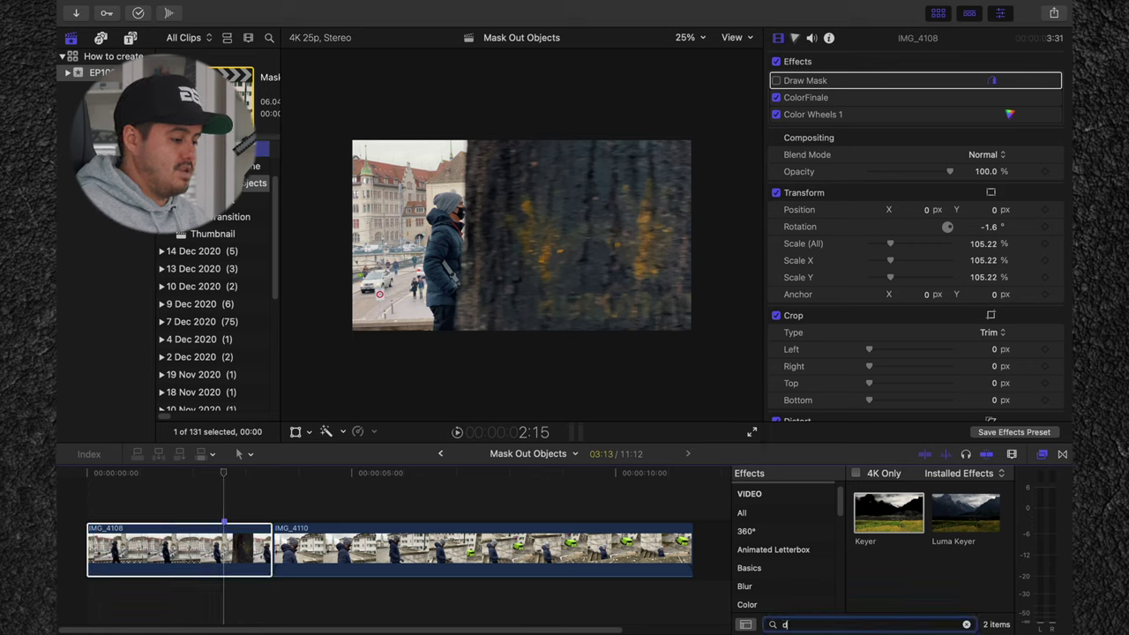
# Apply a Draw Mask to IMG_4108 and shape its four points around the entire frame
pyautogui.write('draw a')
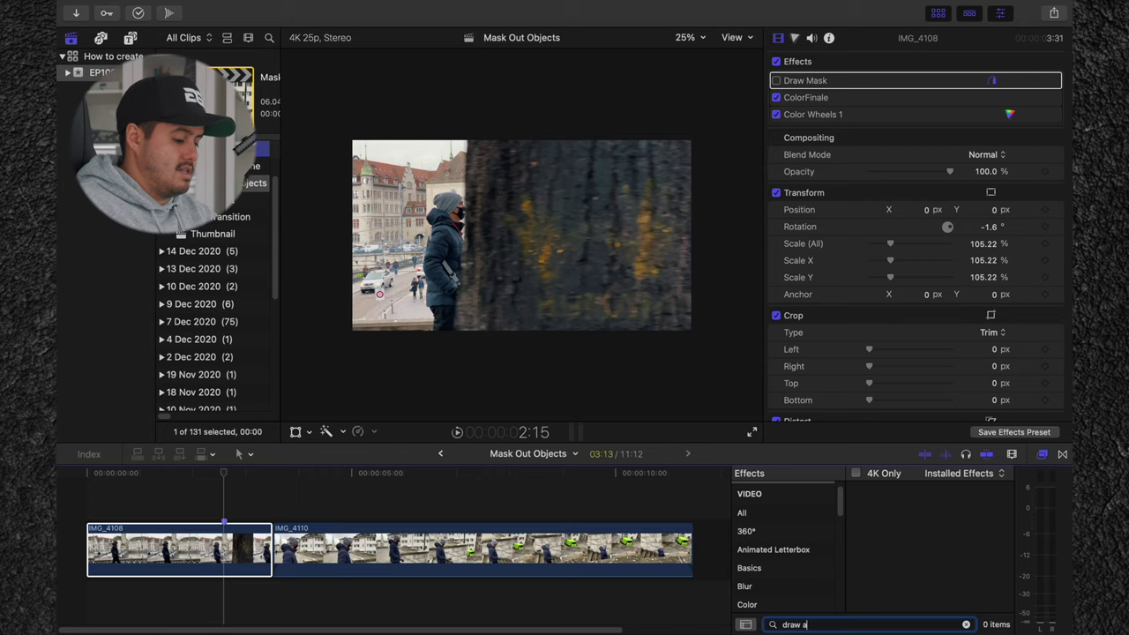
pyautogui.press('BackSpace')
pyautogui.moveTo(894, 510); pyautogui.dragTo(225, 544)
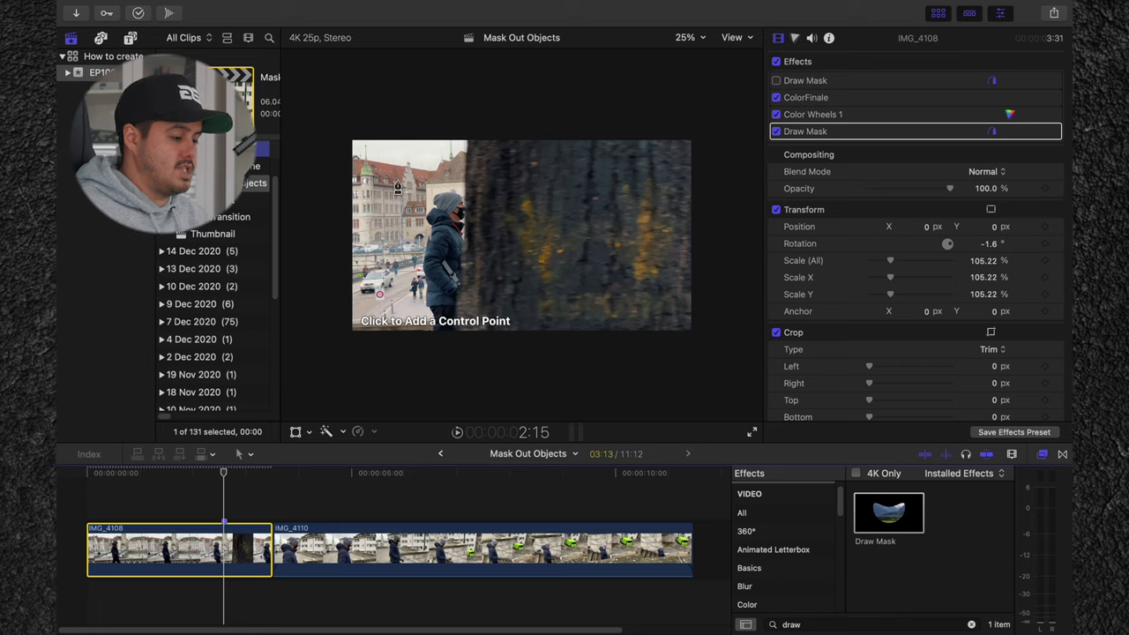
pyautogui.click(335, 132)
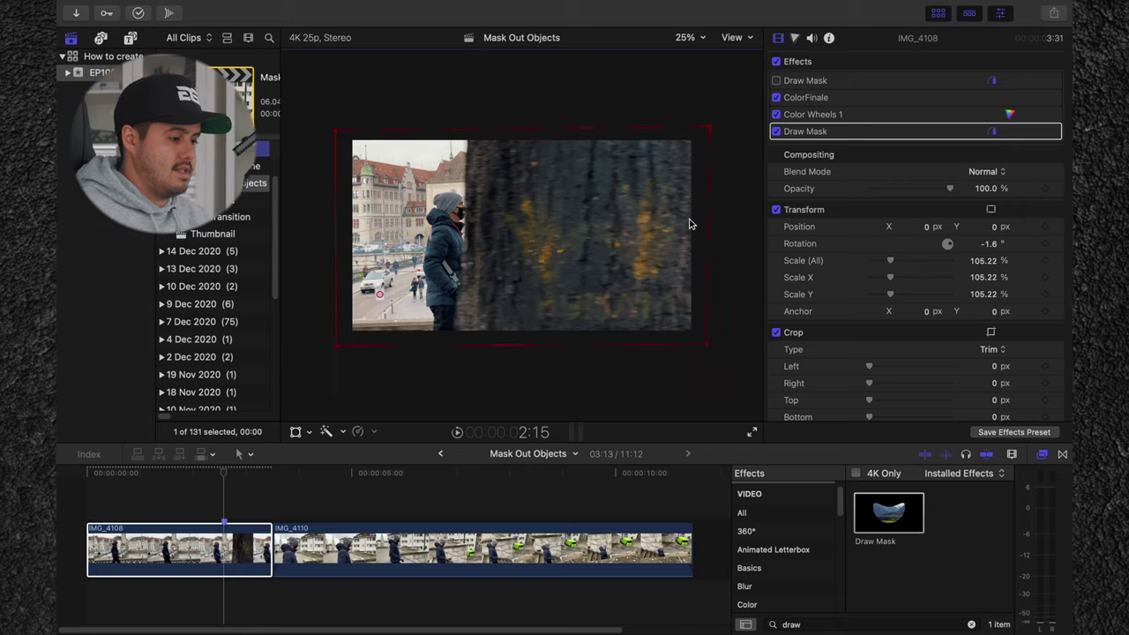
pyautogui.moveTo(713, 238)
pyautogui.mouseDown()
pyautogui.moveTo(468, 232)
pyautogui.moveTo(456, 245)
pyautogui.moveTo(650, 251)
pyautogui.moveTo(714, 244)
pyautogui.moveTo(612, 239)
pyautogui.moveTo(711, 238)
pyautogui.mouseUp()
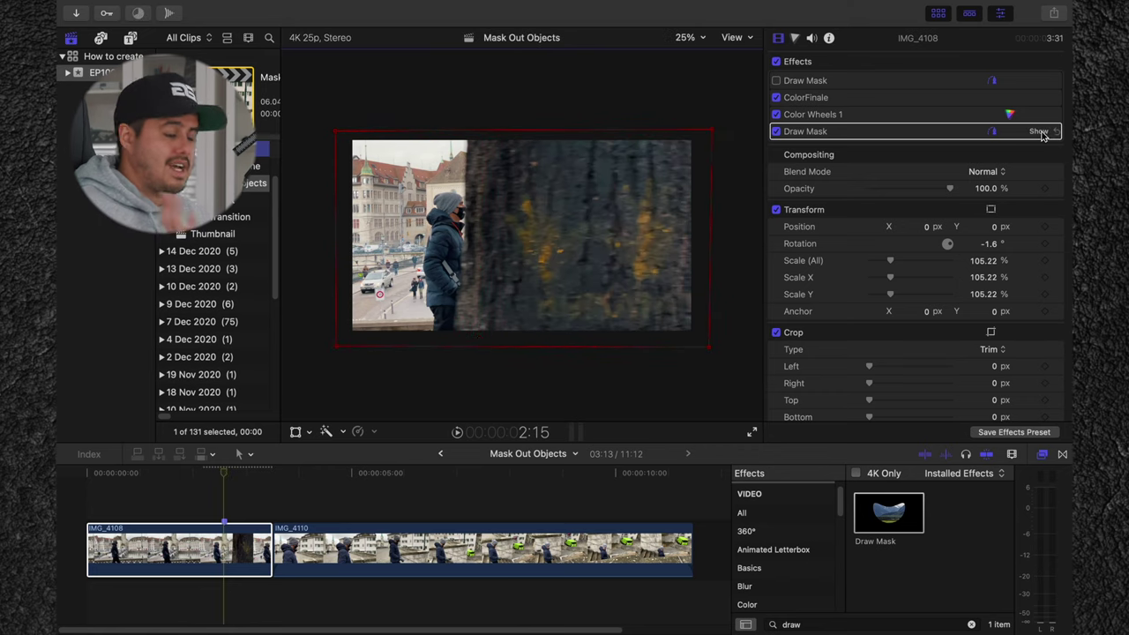
# Add keyframes to all Draw Mask parameters and set its Feather to 69
pyautogui.click(1039, 132)
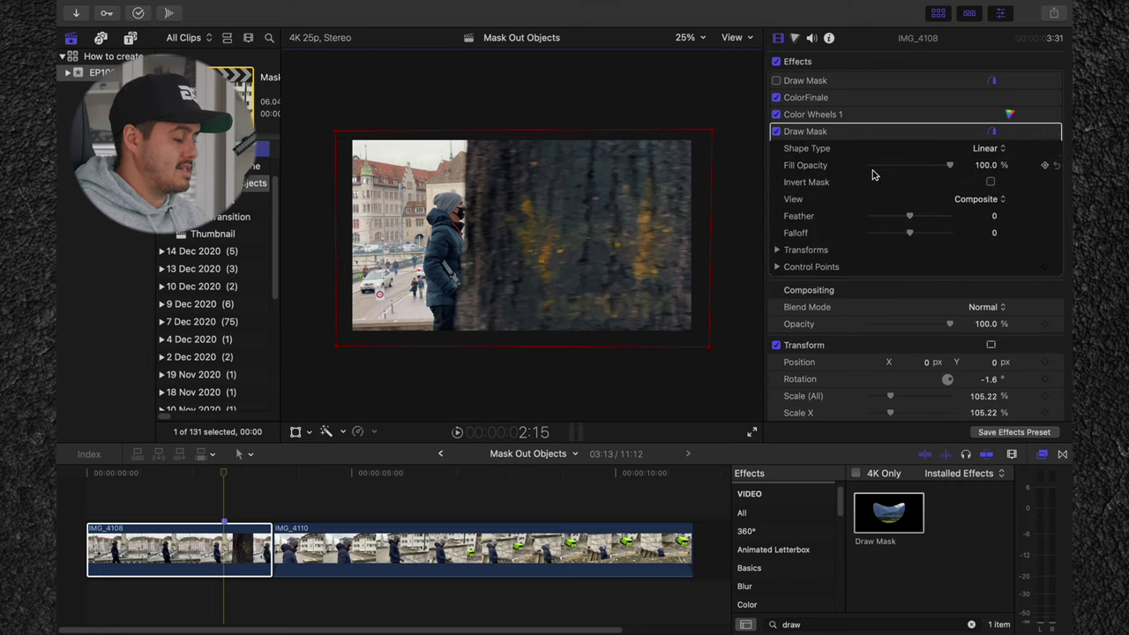
pyautogui.click(1014, 137)
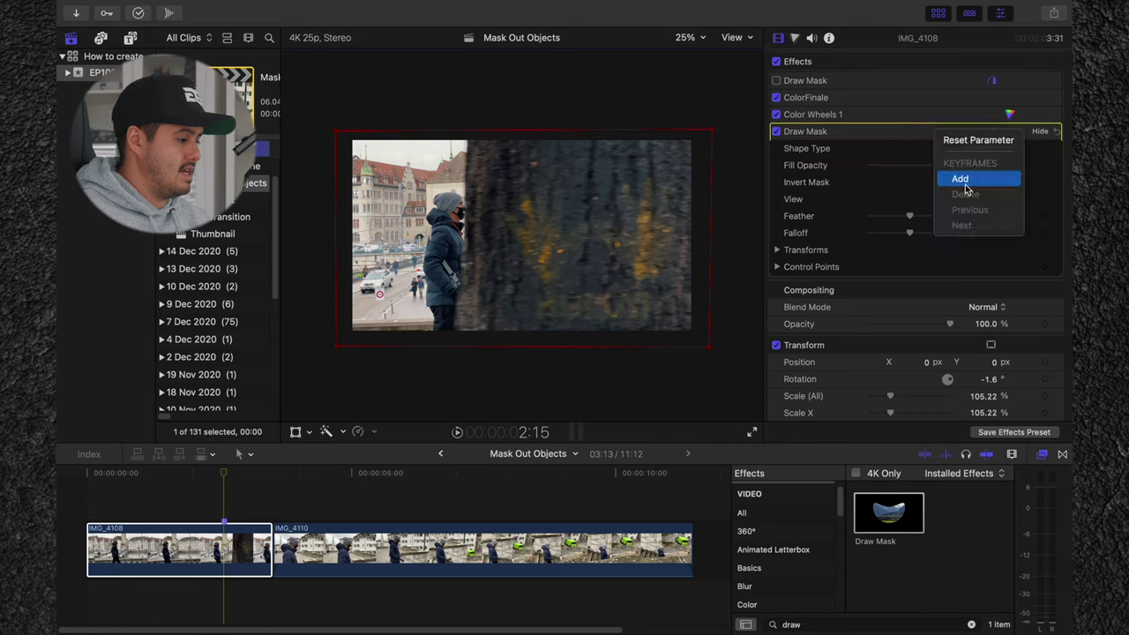
pyautogui.click(962, 178)
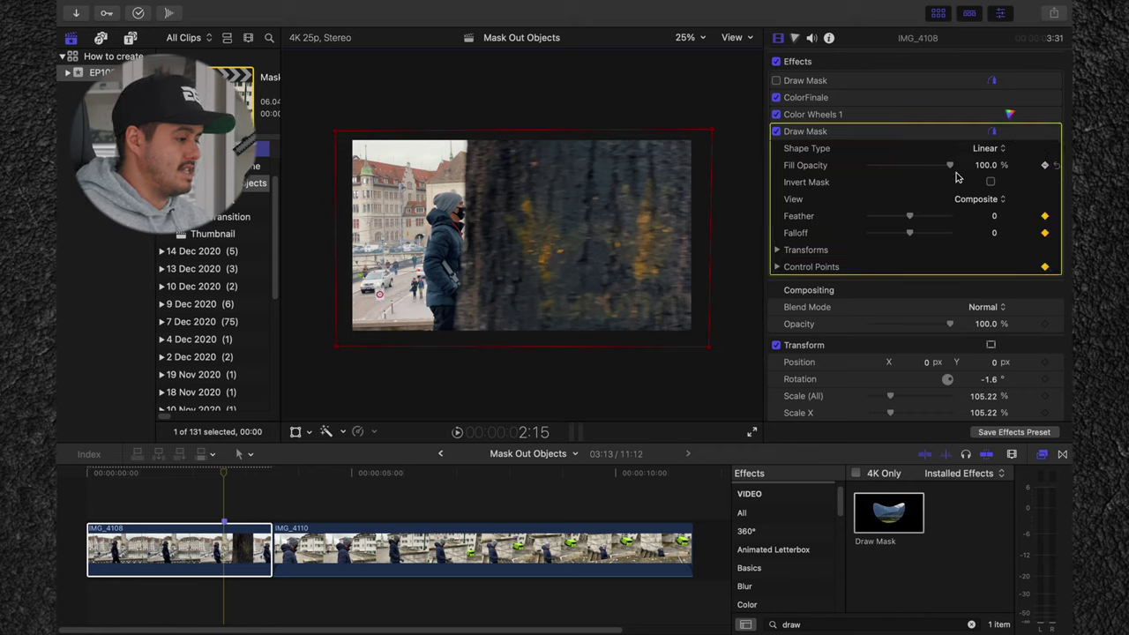
pyautogui.moveTo(910, 216); pyautogui.dragTo(922, 221)
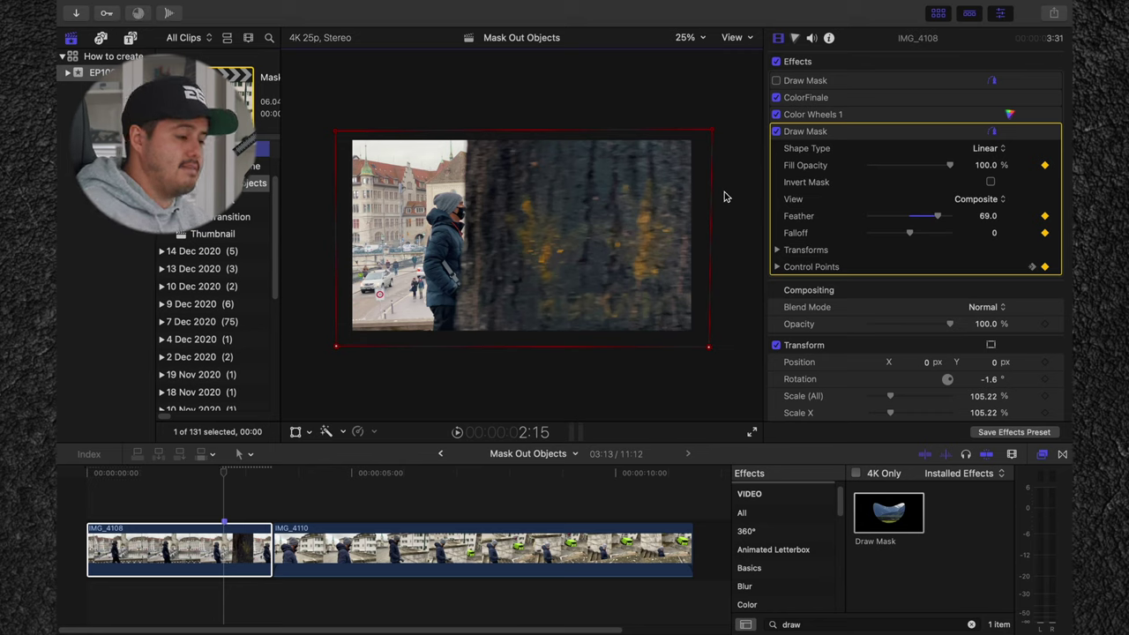
# Step frame by frame, pulling the mask's right edge left to follow the tree trunk
pyautogui.press('Right')
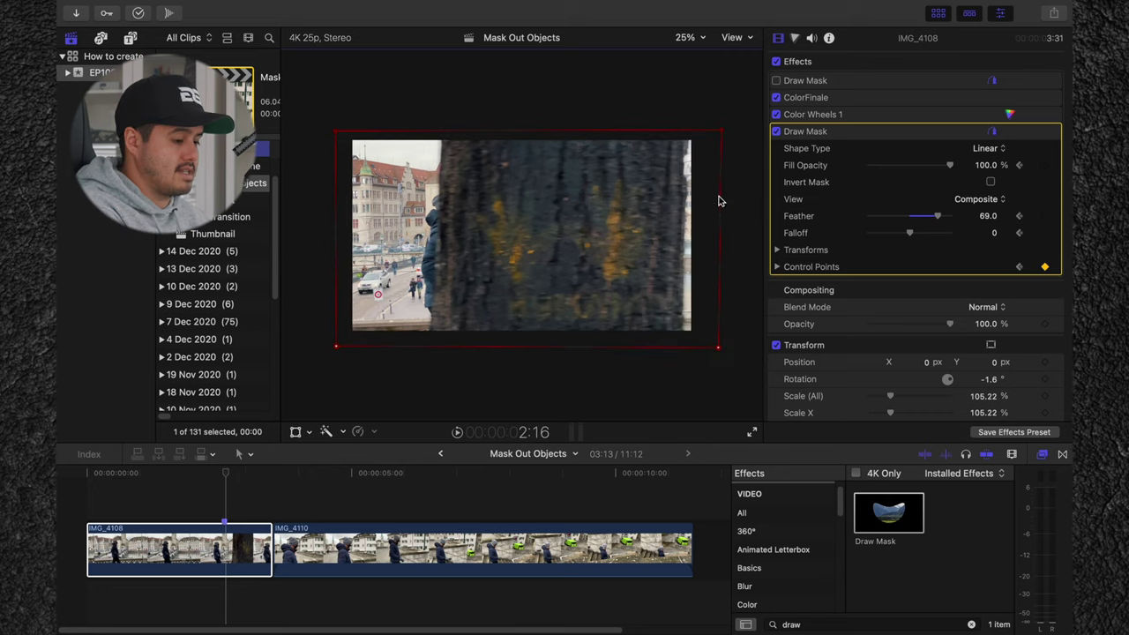
pyautogui.moveTo(726, 207); pyautogui.dragTo(618, 213)
pyautogui.press('Right')
pyautogui.press('Right')
pyautogui.press('Right')
pyautogui.press('Right')
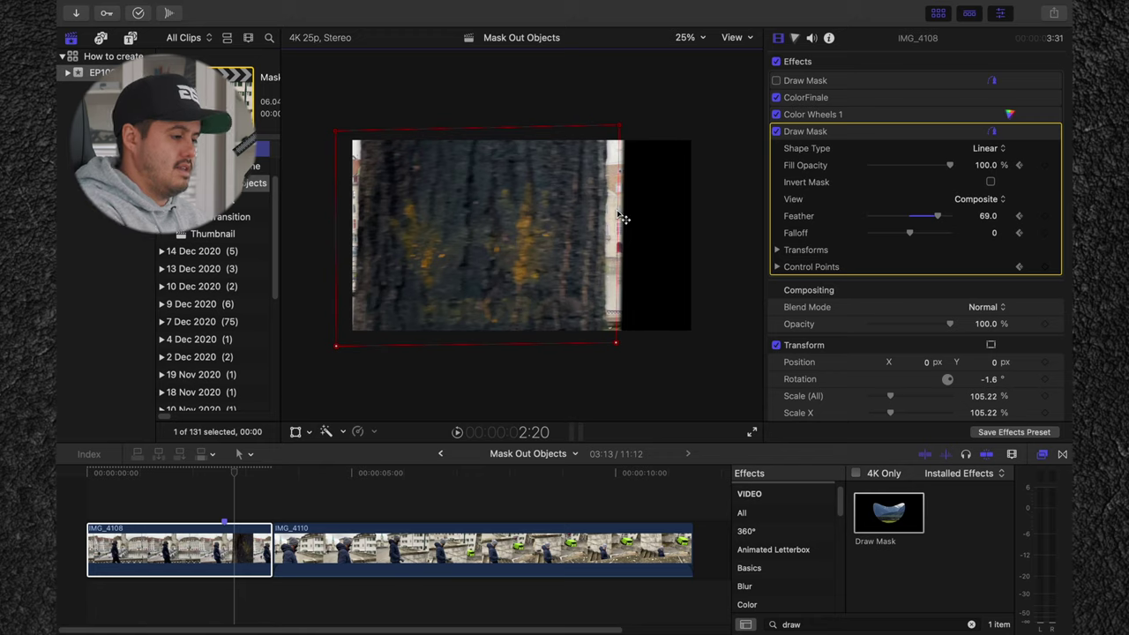
pyautogui.moveTo(620, 215); pyautogui.dragTo(357, 238)
pyautogui.press('Right')
pyautogui.press('Right')
pyautogui.press('Right')
pyautogui.press('Right')
pyautogui.press('Right')
pyautogui.press('Right')
pyautogui.press('Right')
pyautogui.press('Right')
pyautogui.press('Right')
pyautogui.press('Right')
pyautogui.press('Right')
pyautogui.press('Right')
pyautogui.press('Right')
# Preview the animated mask, then lift IMG_4108 out into a connected clip
pyautogui.click(222, 474)
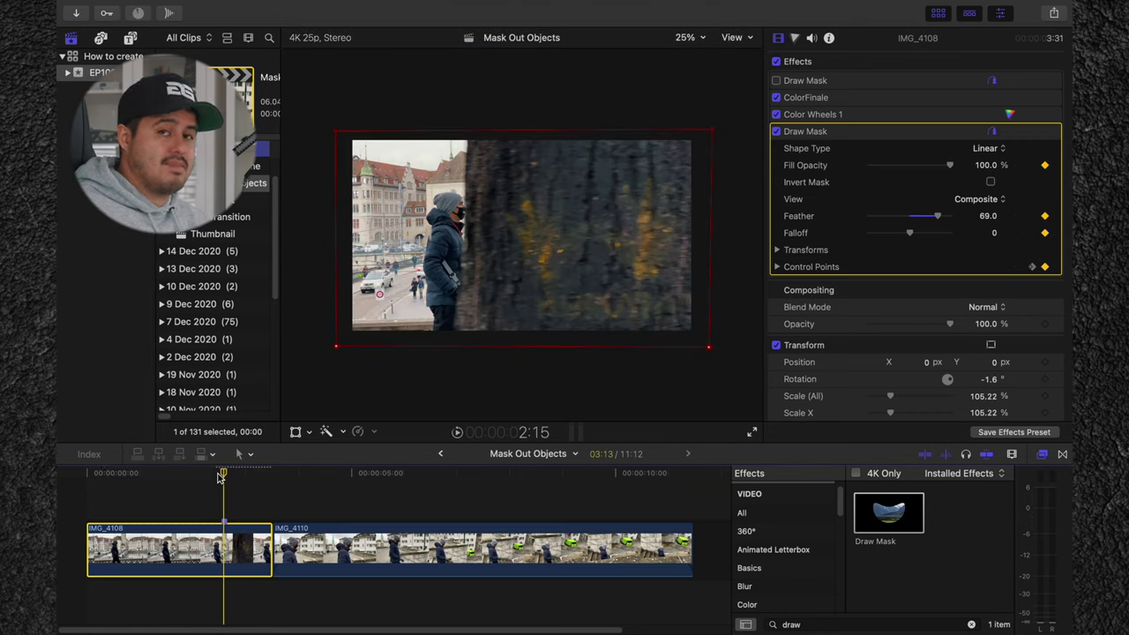
pyautogui.press('space')
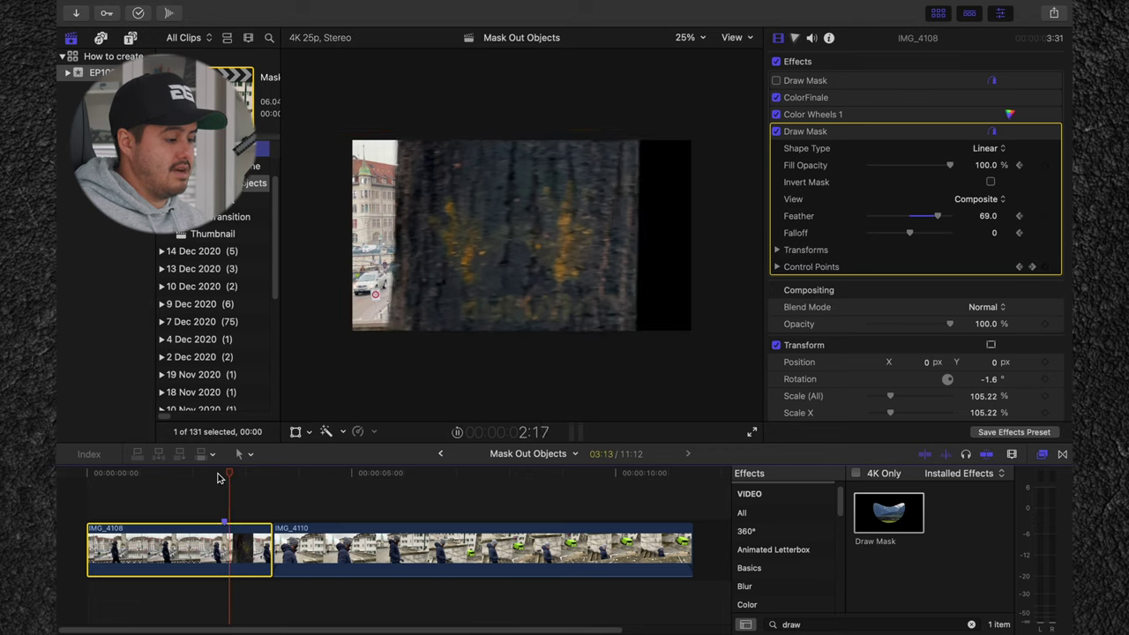
pyautogui.click(184, 551)
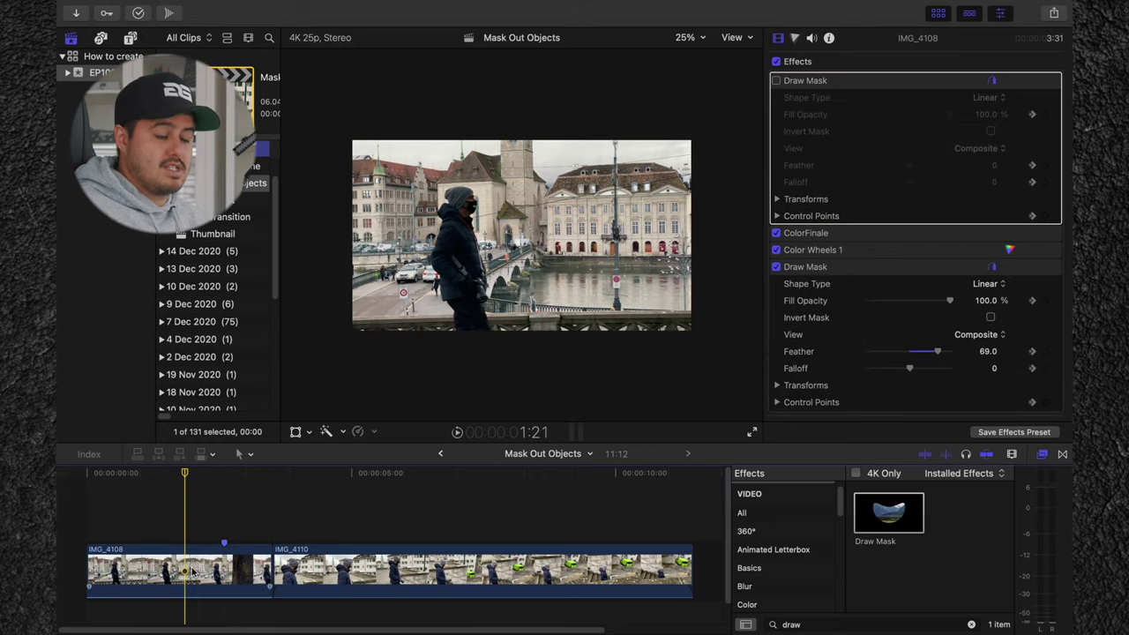
pyautogui.moveTo(184, 552); pyautogui.dragTo(187, 511)
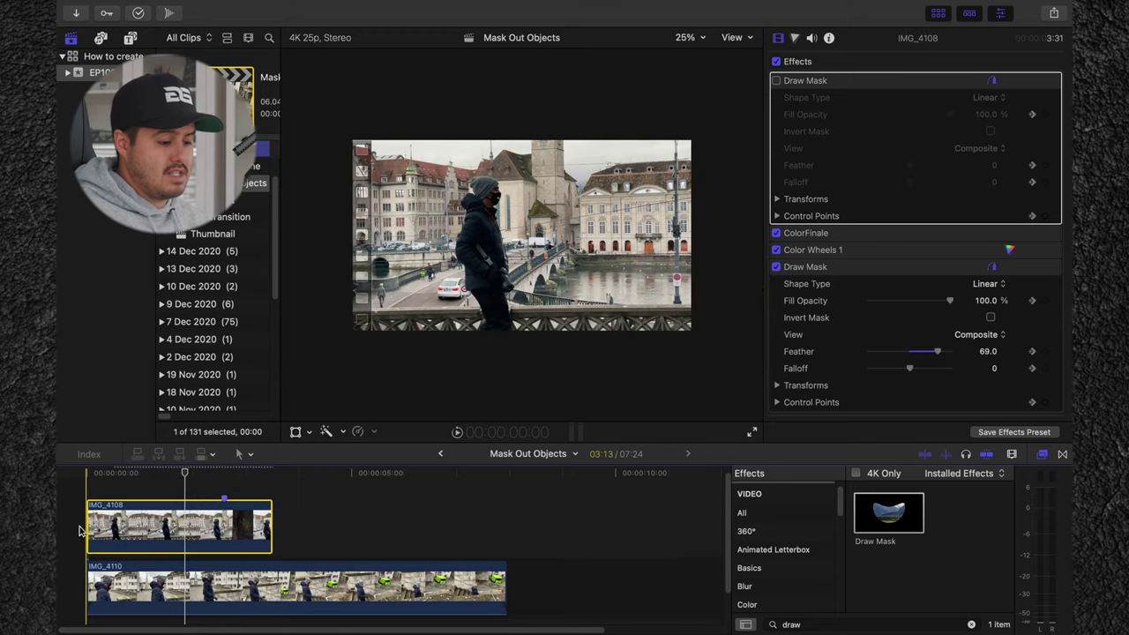
# Insert a 3 s gap at the timeline start and slide IMG_4108 to overlap IMG_4110's start
pyautogui.click(89, 478)
pyautogui.hotkey('alt', 'w')
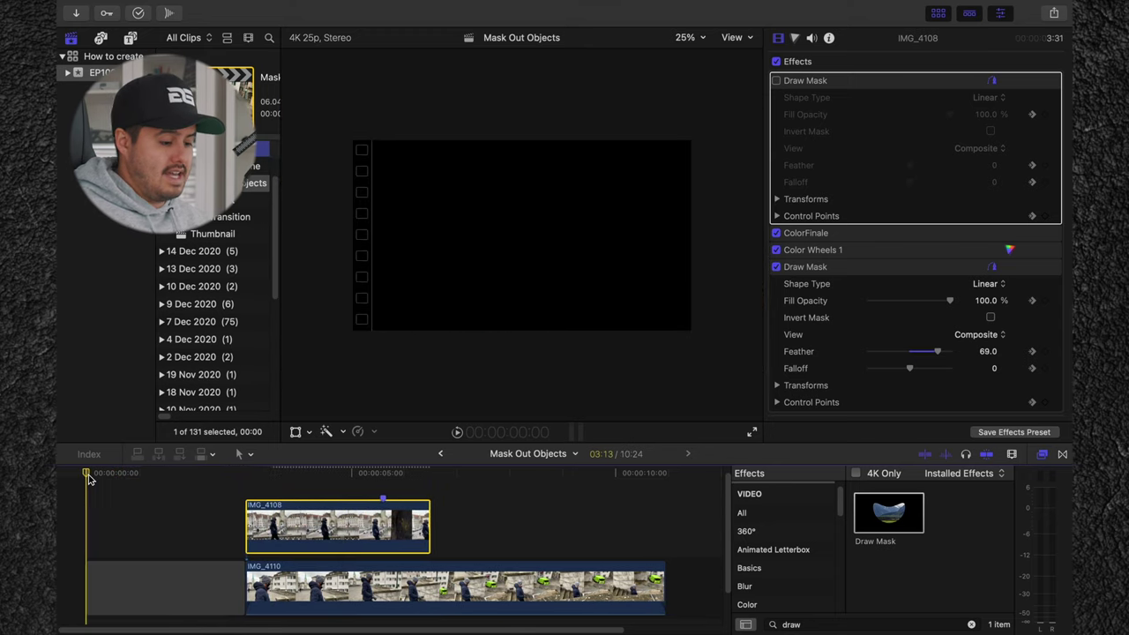
pyautogui.moveTo(289, 534); pyautogui.dragTo(157, 538)
pyautogui.click(246, 482)
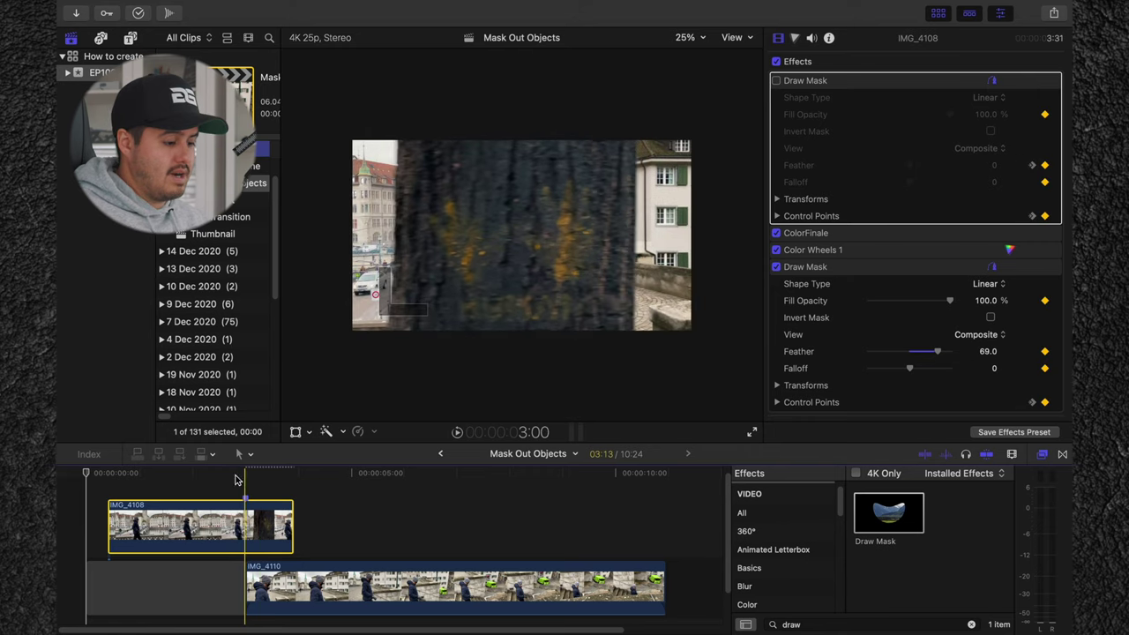
pyautogui.click(106, 478)
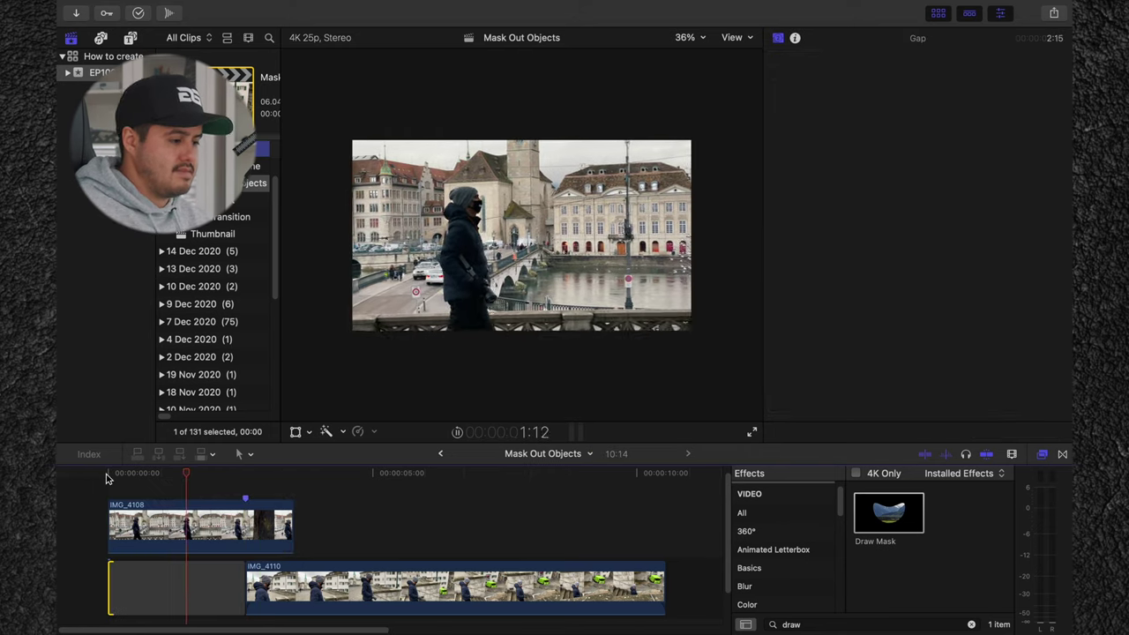
pyautogui.press('space')
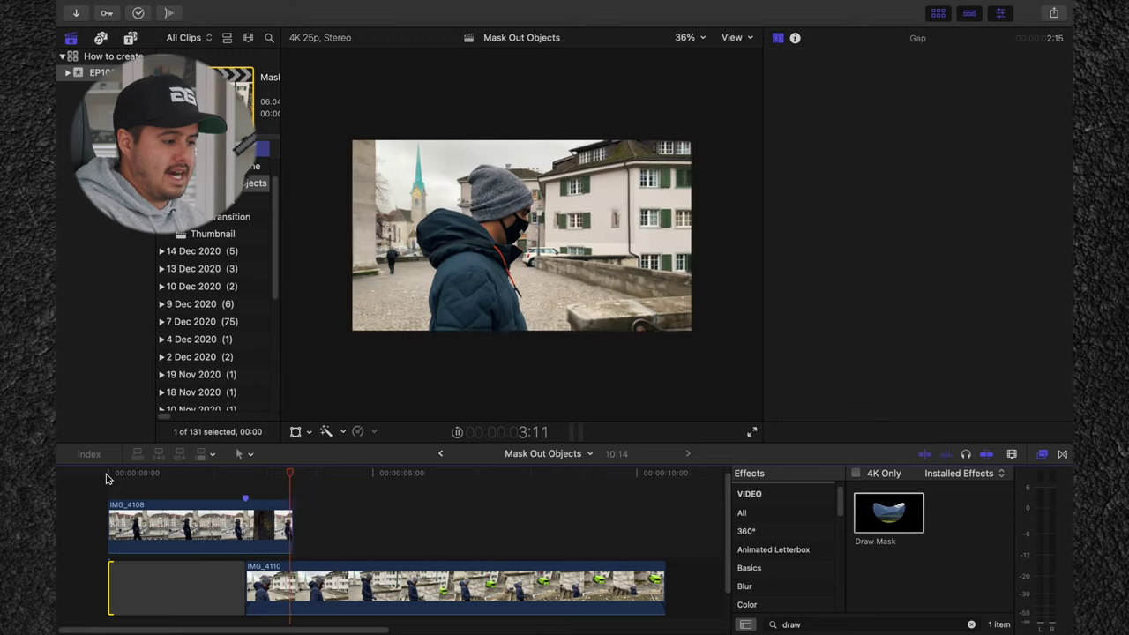